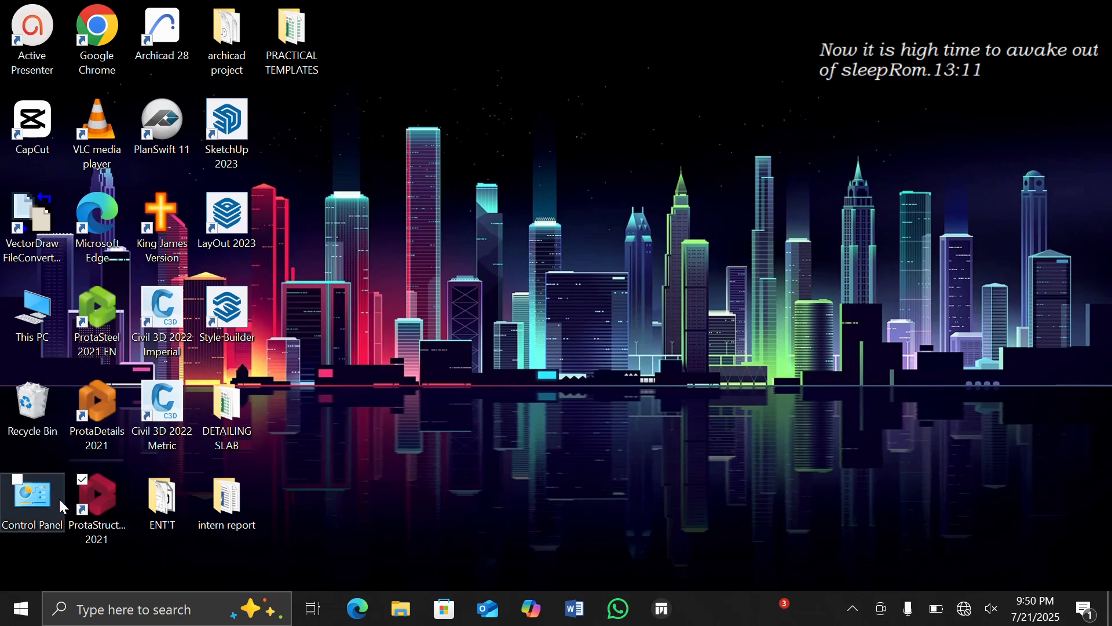
Launch ProtaStructure 2021 and create a new project with a project code, based on the UK (BS8110) template.
{"action": "double_click", "coordinate": [99, 491]}
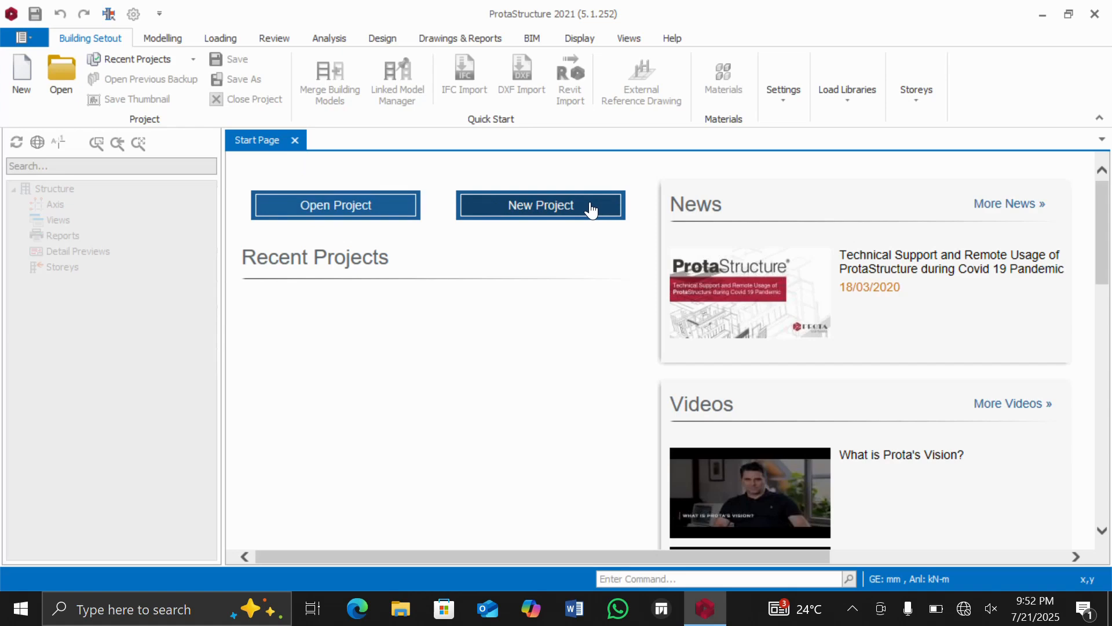
{"action": "left_click", "coordinate": [520, 206]}
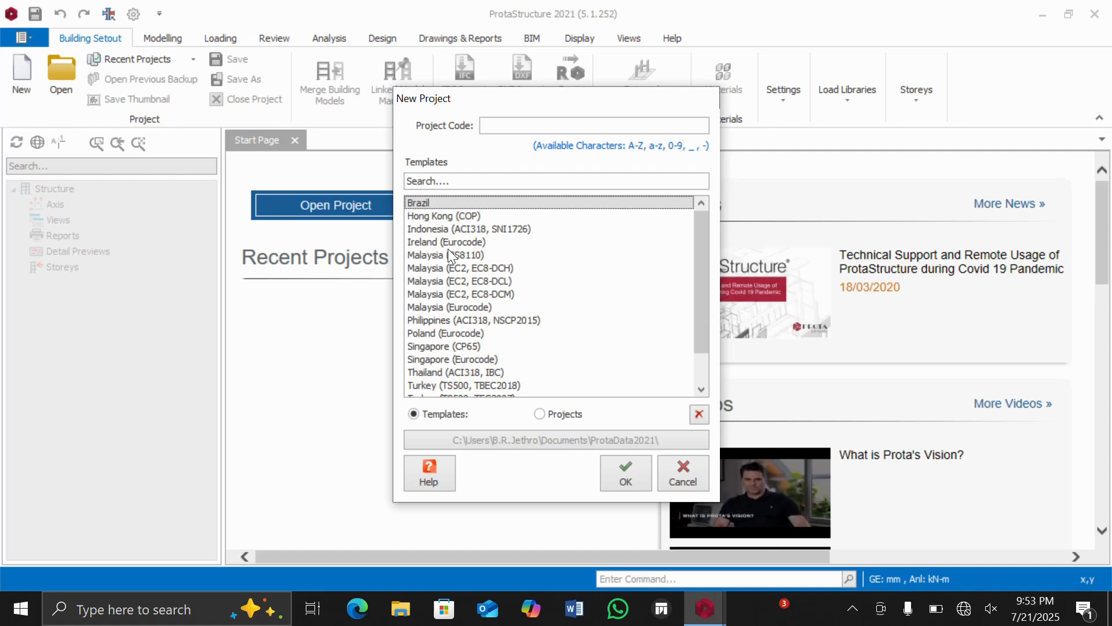
{"action": "scroll", "coordinate": [440, 249], "scroll_direction": "down", "scroll_amount": 1}
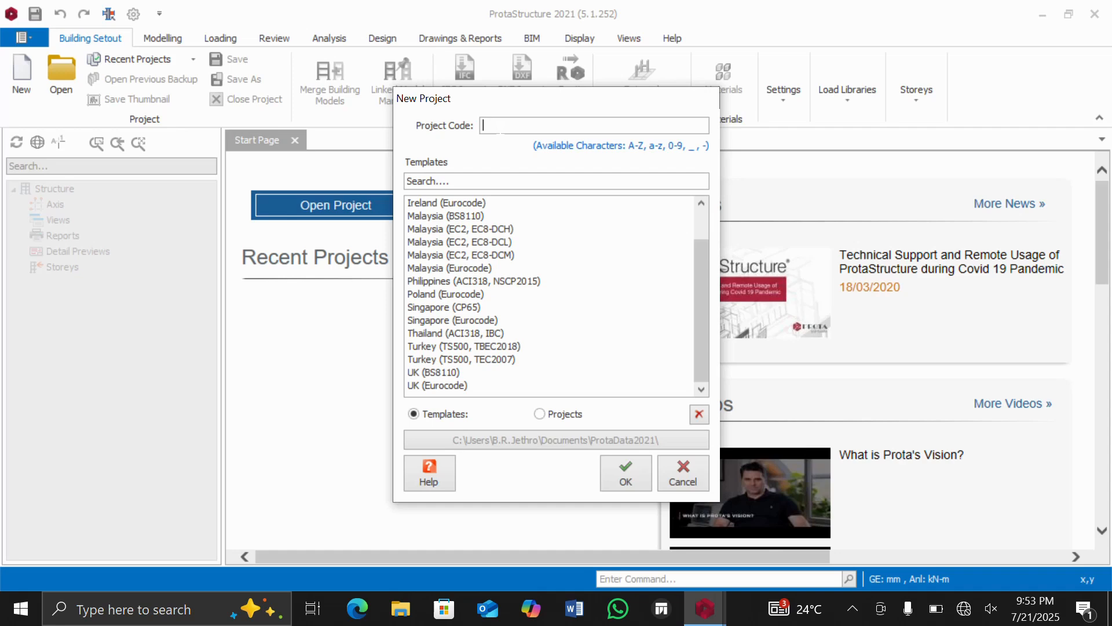
{"action": "type", "text": "JETHRO"}
{"action": "type", "text": "21"}
{"action": "left_click", "coordinate": [434, 372]}
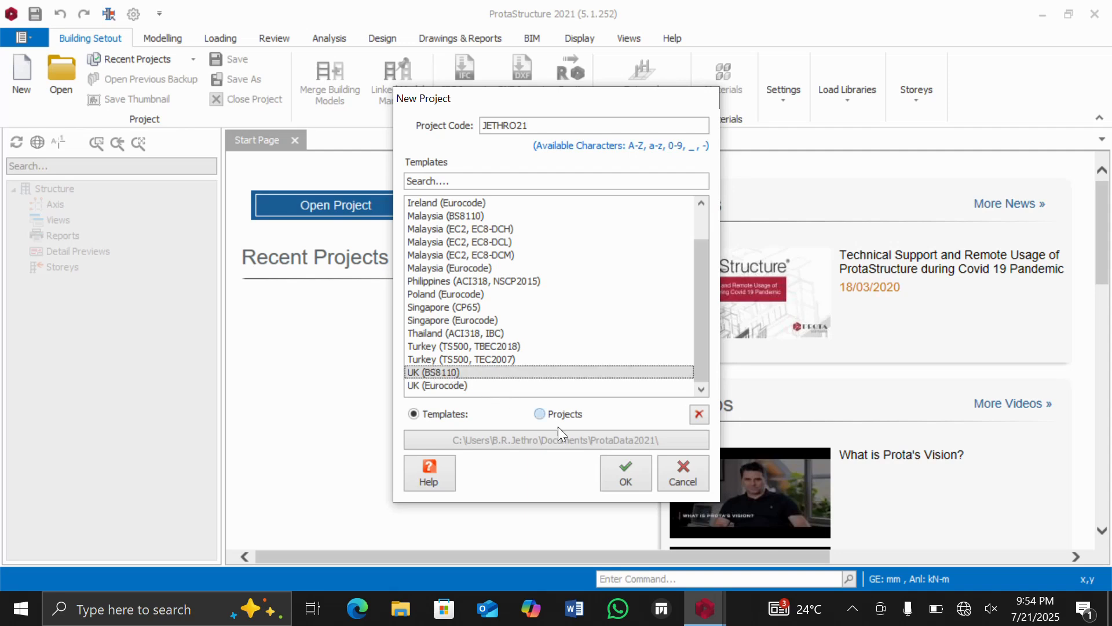
{"action": "left_click", "coordinate": [627, 475]}
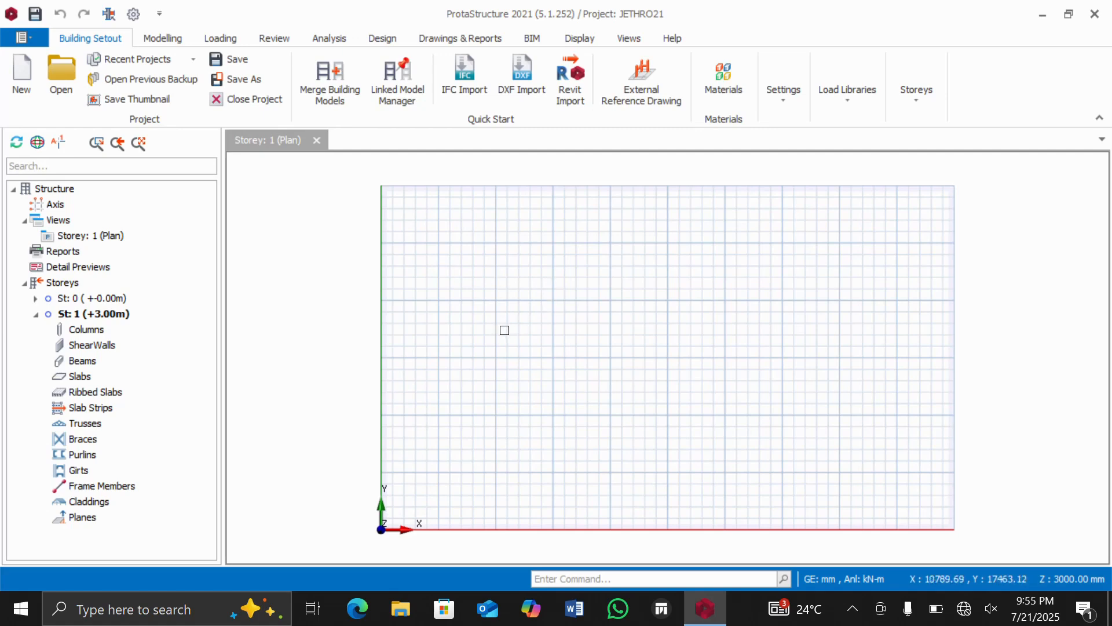
{"action": "scroll", "coordinate": [555, 468], "scroll_direction": "up", "scroll_amount": 5}
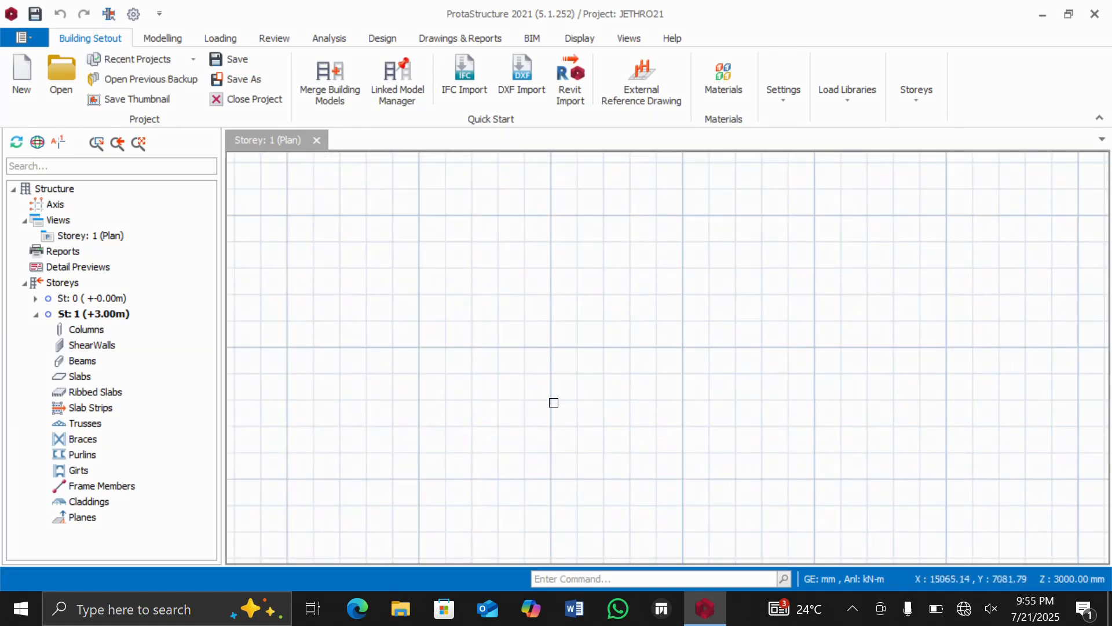
{"action": "scroll", "coordinate": [510, 305], "scroll_direction": "down", "scroll_amount": 1}
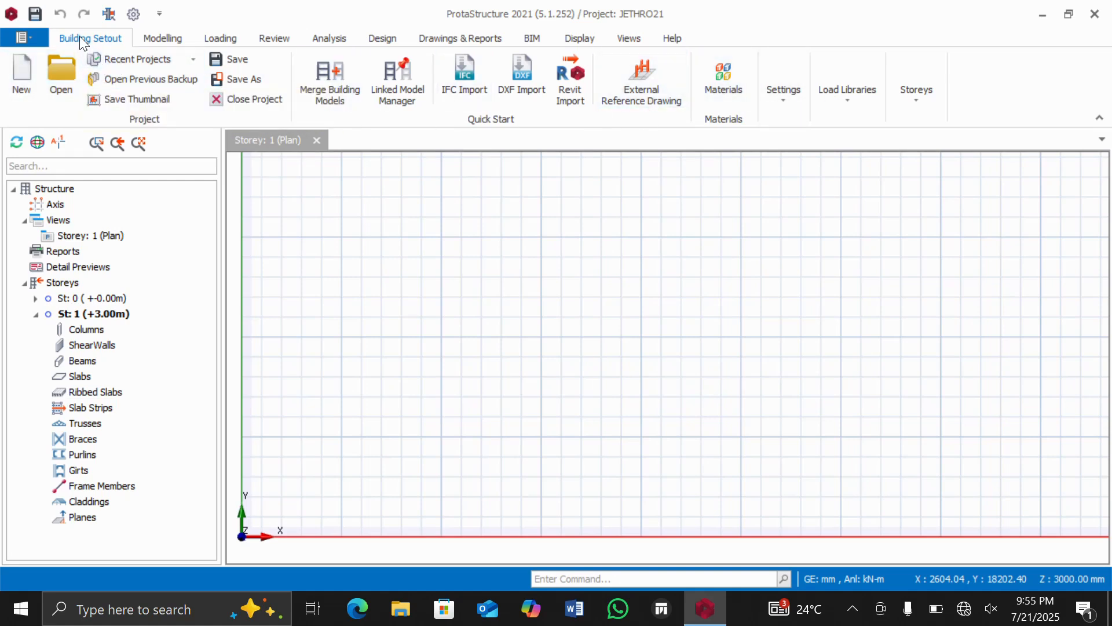
{"action": "left_click", "coordinate": [170, 38]}
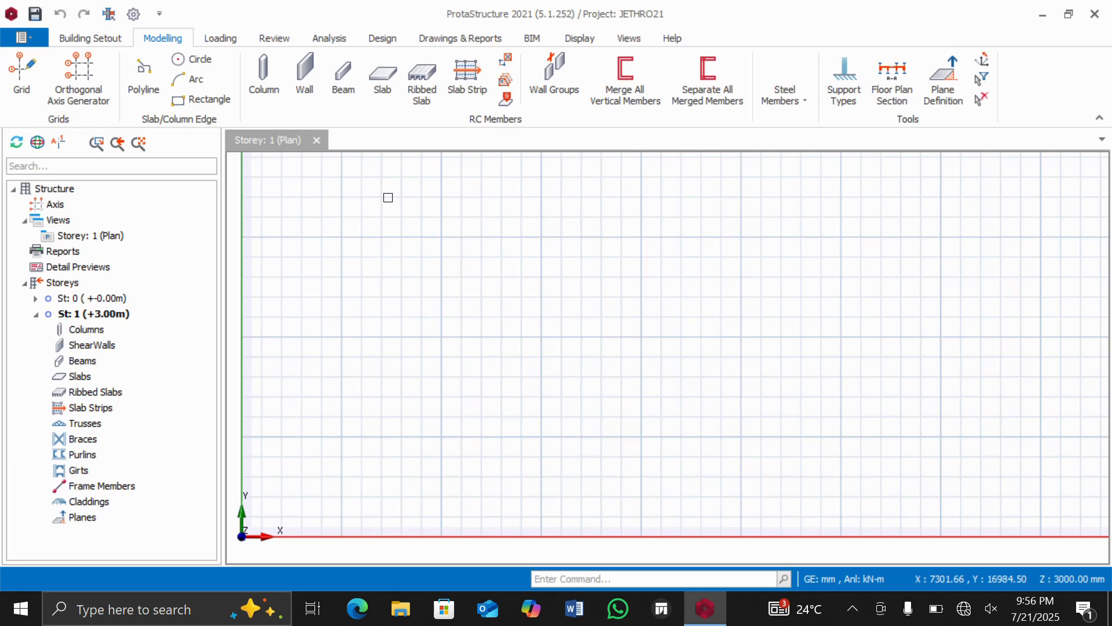
{"action": "left_click", "coordinate": [220, 38]}
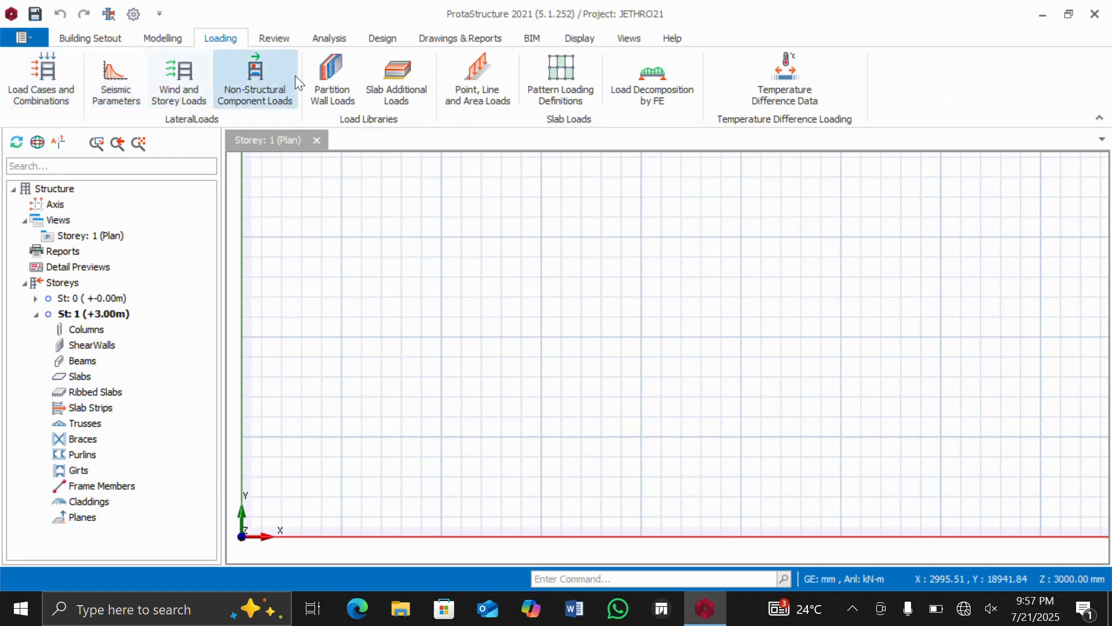
{"action": "left_click", "coordinate": [275, 40]}
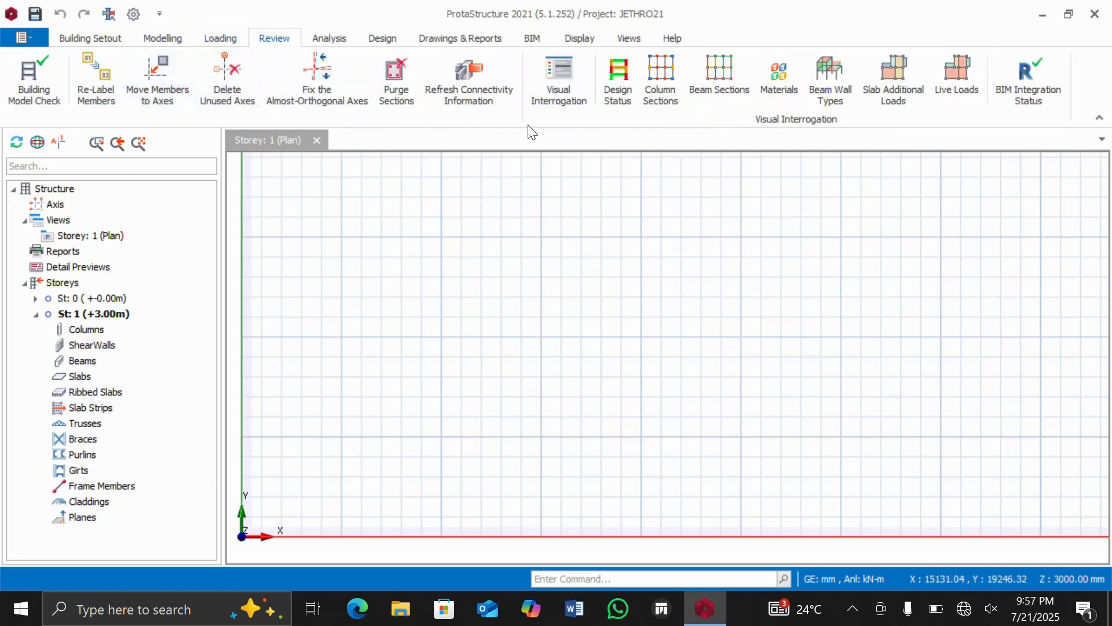
{"action": "left_click", "coordinate": [343, 37]}
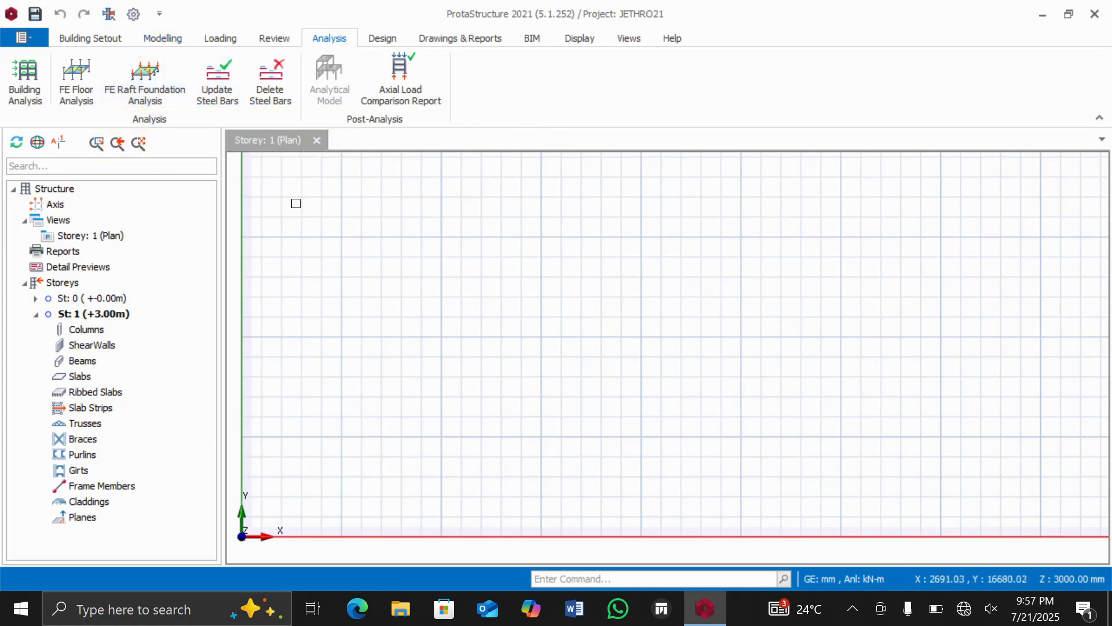
Start an orthogonal axis group at about X 15044, Y 13374 mm and set its Dir-1 axis spacing to 4000*3.
{"action": "left_click", "coordinate": [154, 37]}
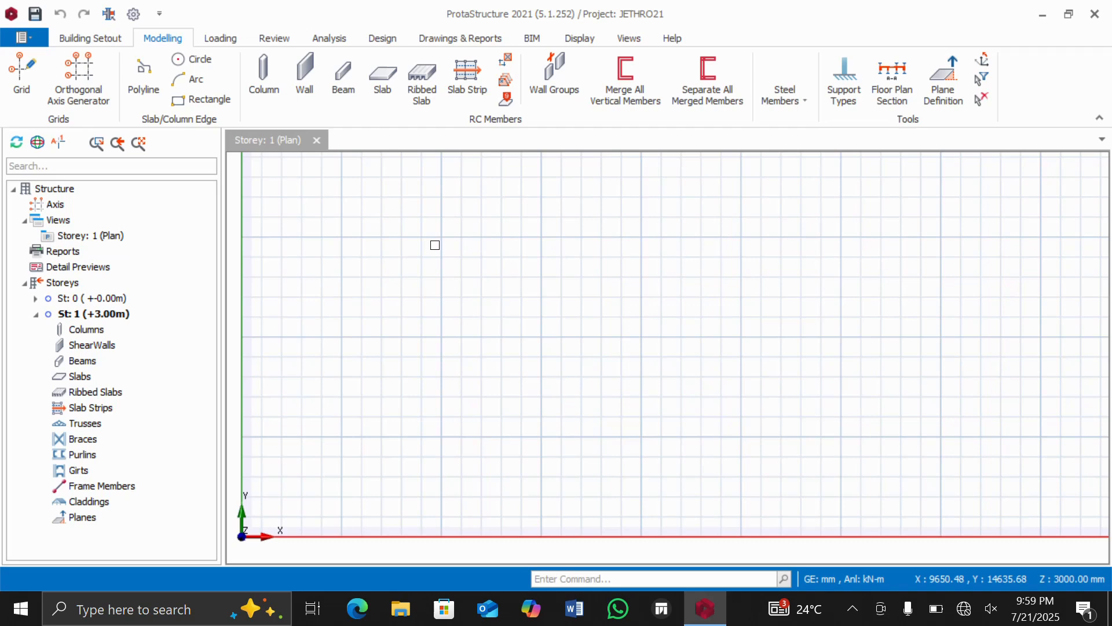
{"action": "left_click", "coordinate": [78, 69]}
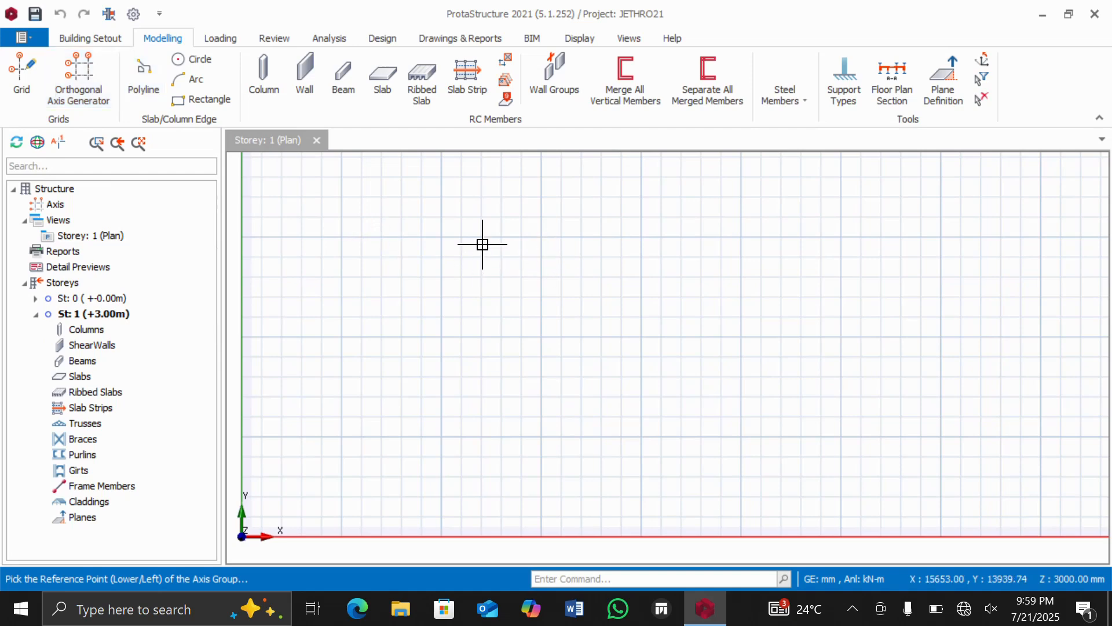
{"action": "left_click", "coordinate": [553, 282]}
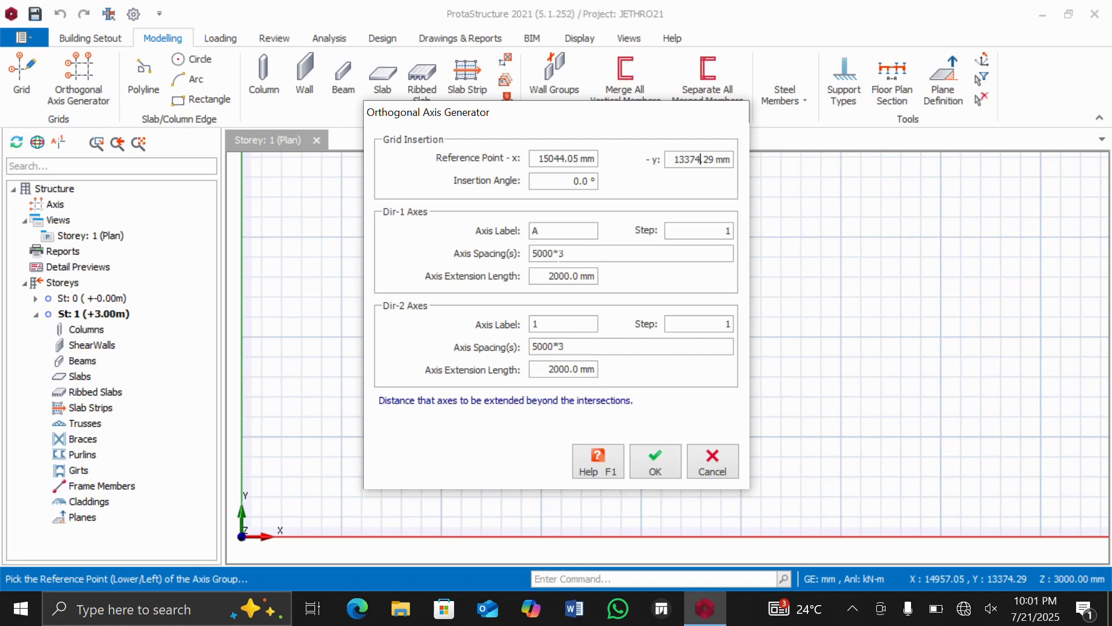
{"action": "left_click", "coordinate": [559, 254]}
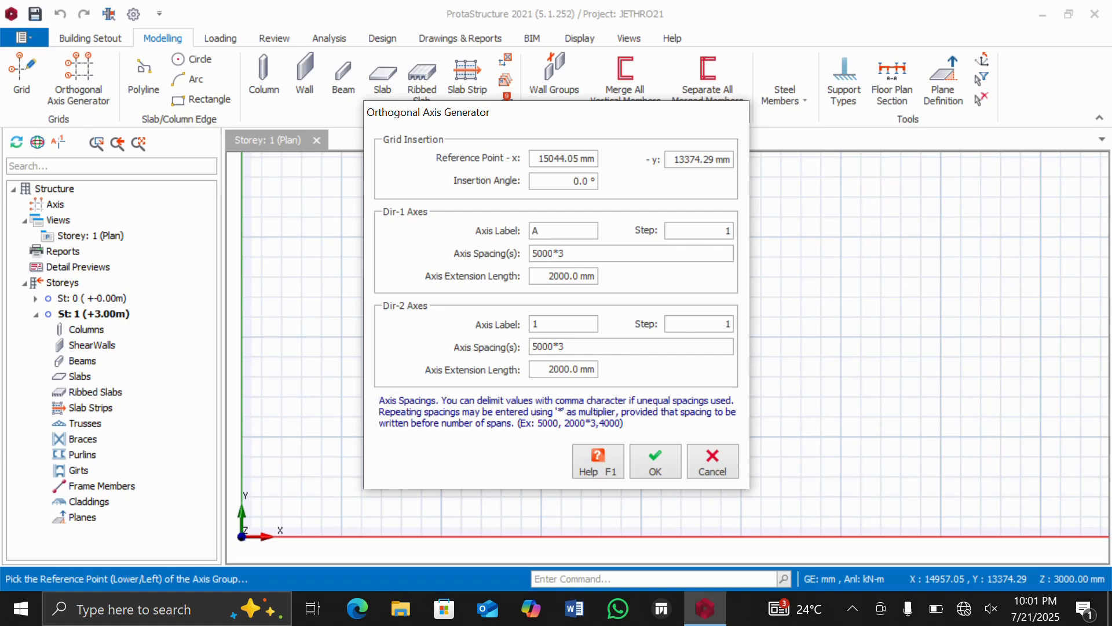
{"action": "key", "text": "BackSpace"}
{"action": "key", "text": "BackSpace"}
{"action": "key", "text": "BackSpace"}
Set the Dir-2 axis spacing to 4000*3 and generate the orthogonal grid in the storey 1 plan.
{"action": "key", "text": "BackSpace"}
{"action": "type", "text": "4000"}
{"action": "left_click", "coordinate": [549, 345]}
{"action": "key", "text": "BackSpace"}
{"action": "key", "text": "BackSpace"}
{"action": "key", "text": "BackSpace"}
{"action": "key", "text": "BackSpace"}
{"action": "type", "text": "4000"}
{"action": "left_click", "coordinate": [650, 461]}
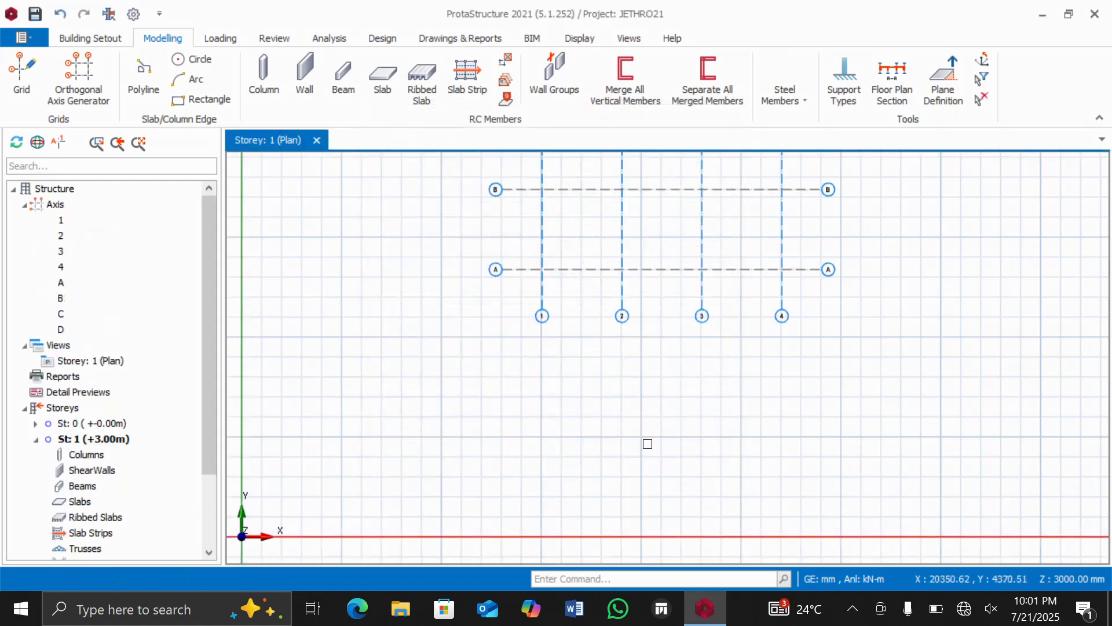
{"action": "scroll", "coordinate": [631, 291], "scroll_direction": "down", "scroll_amount": 3}
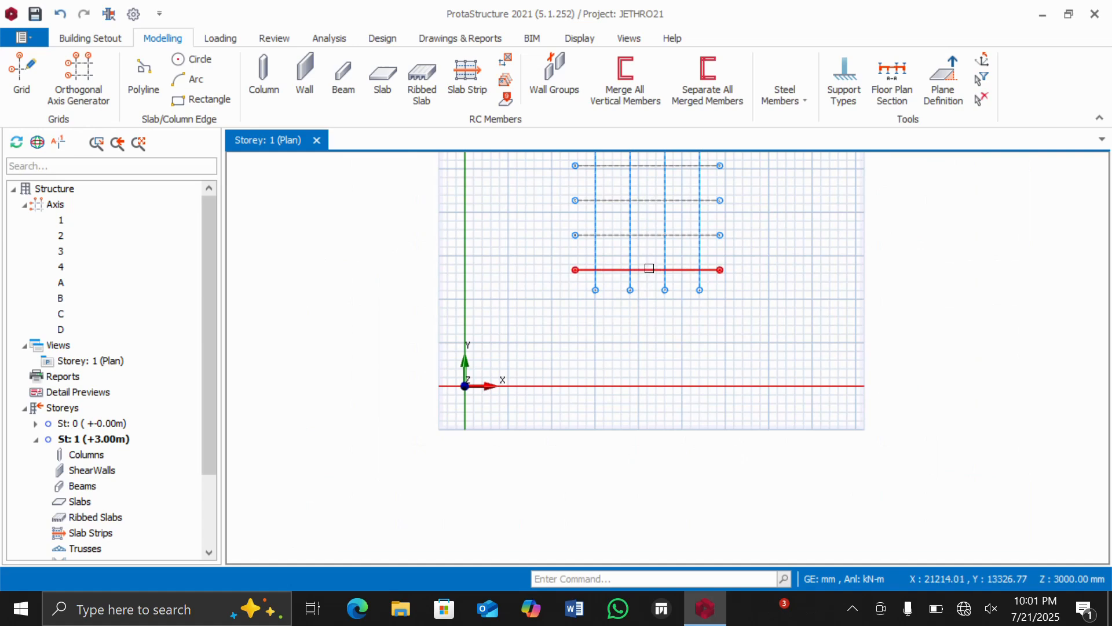
{"action": "scroll", "coordinate": [628, 298], "scroll_direction": "down", "scroll_amount": 3}
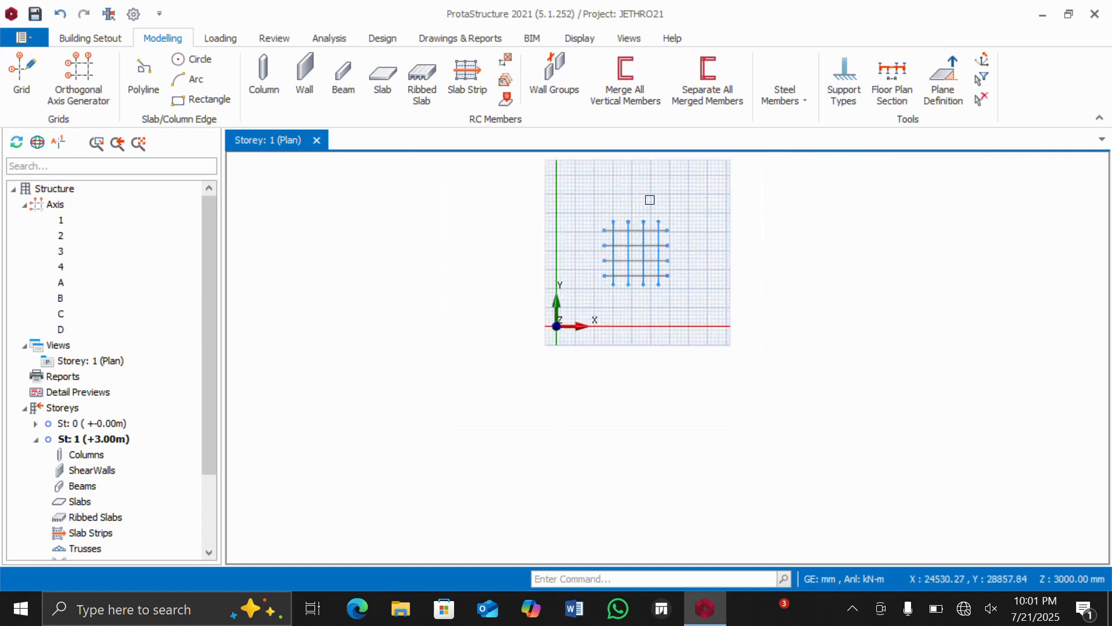
{"action": "scroll", "coordinate": [648, 197], "scroll_direction": "up", "scroll_amount": 3}
{"action": "scroll", "coordinate": [645, 273], "scroll_direction": "up", "scroll_amount": 3}
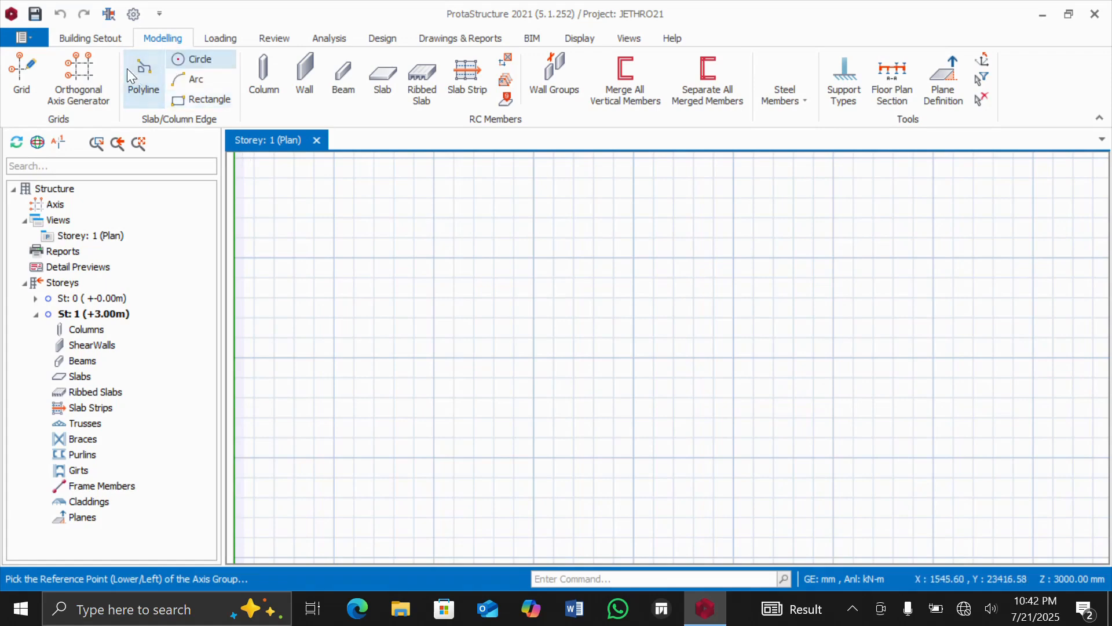
Insert a single straight, nearly horizontal Dir-1 grid axis with a length of 10000 mm in the storey 1 plan.
{"action": "left_click", "coordinate": [25, 71]}
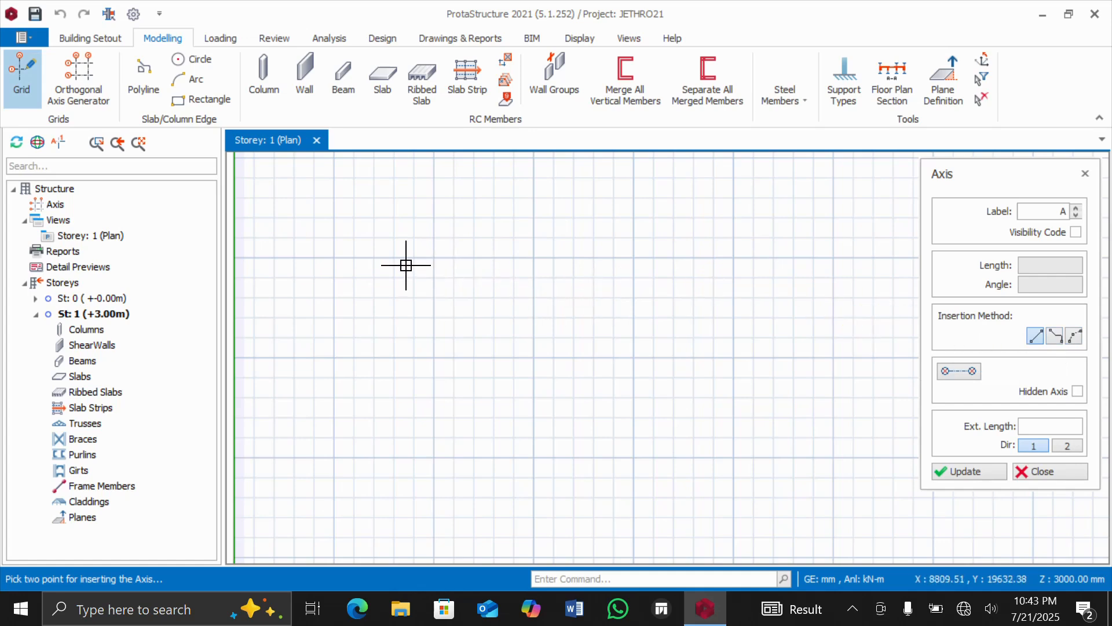
{"action": "left_click", "coordinate": [343, 258]}
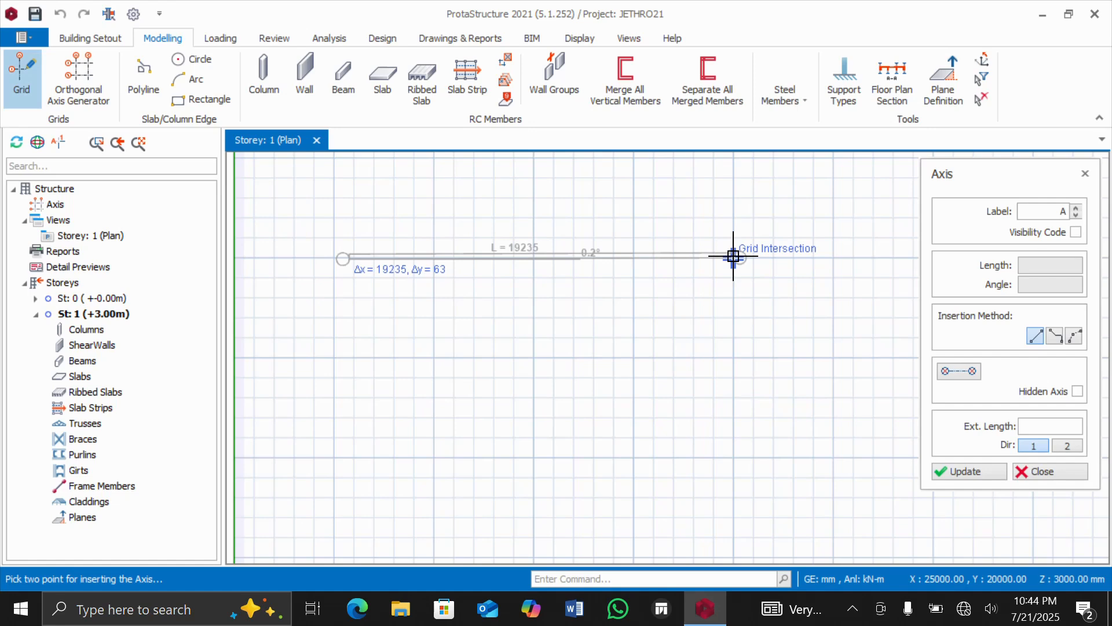
{"action": "key", "text": "Tab"}
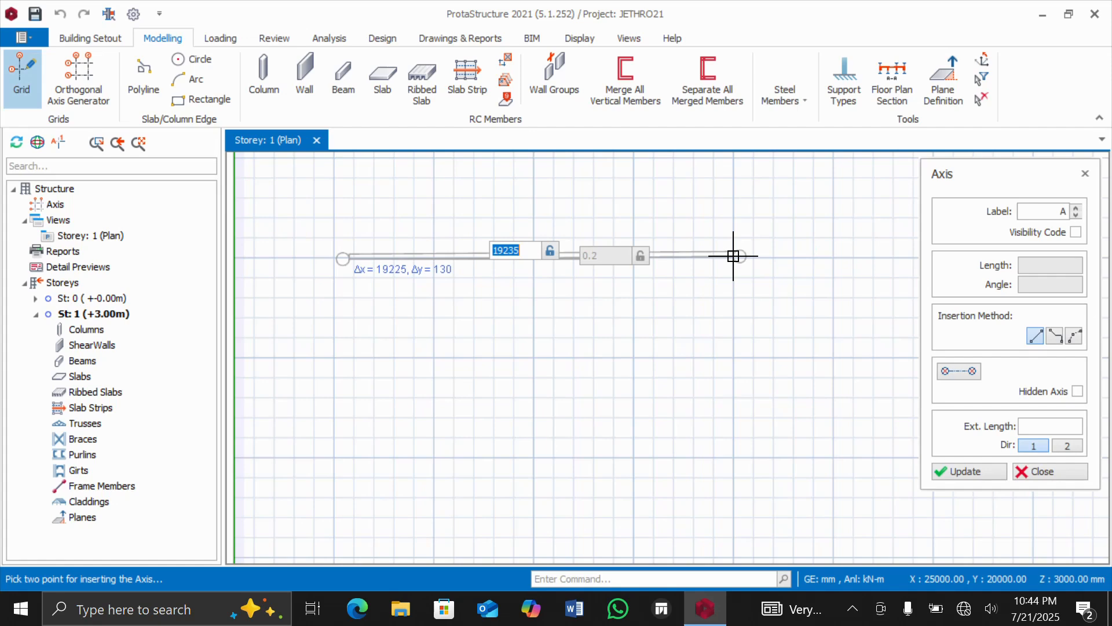
{"action": "type", "text": "10000"}
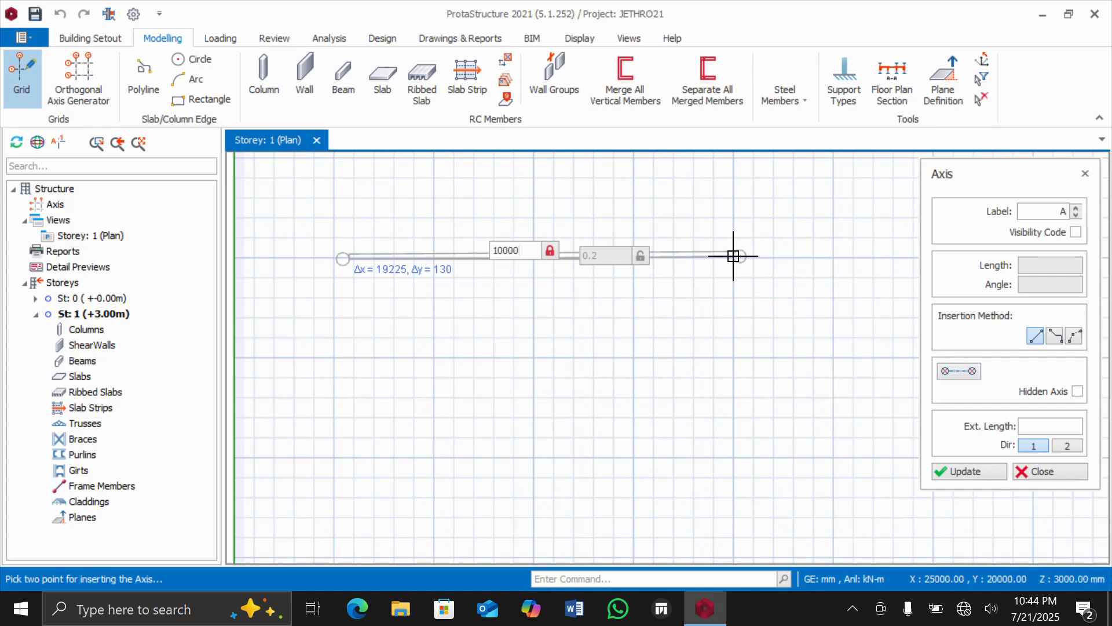
{"action": "key", "text": "Return"}
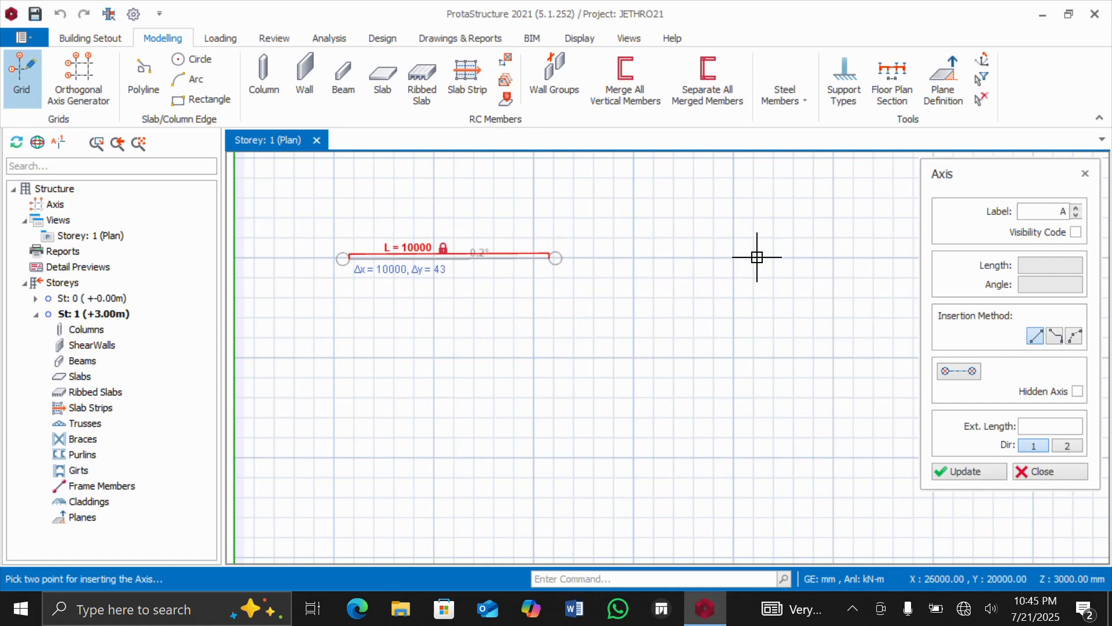
{"action": "left_click", "coordinate": [757, 256]}
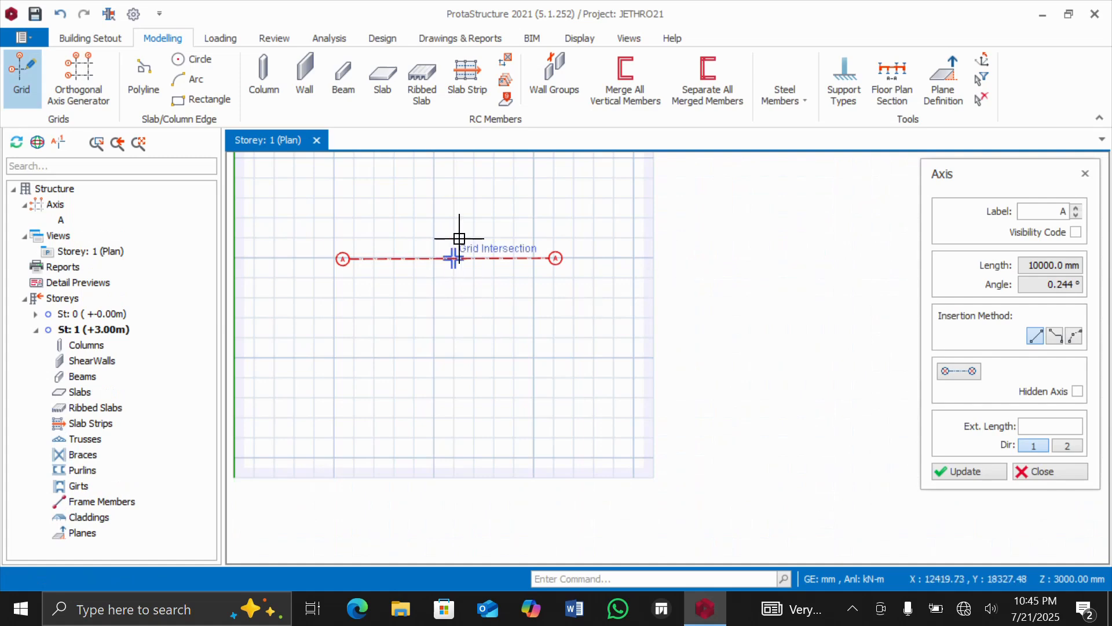
{"action": "left_click", "coordinate": [1085, 174]}
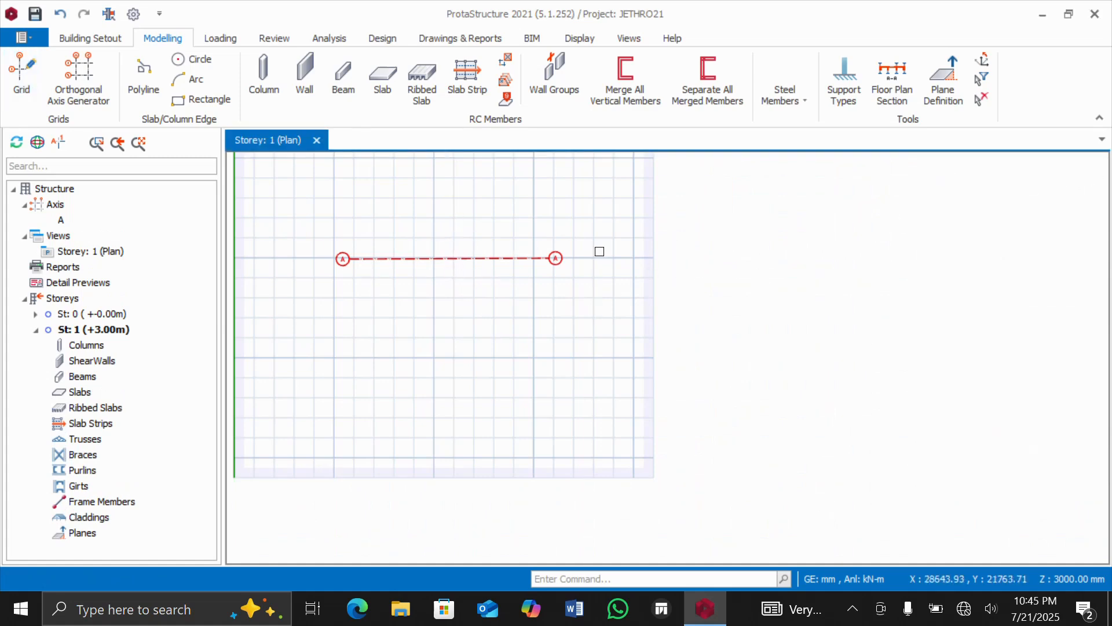
Offset axis A by -5000 mm to add a parallel grid axis below it.
{"action": "scroll", "coordinate": [293, 225], "scroll_direction": "up", "scroll_amount": 3}
{"action": "scroll", "coordinate": [293, 225], "scroll_direction": "down", "scroll_amount": 2}
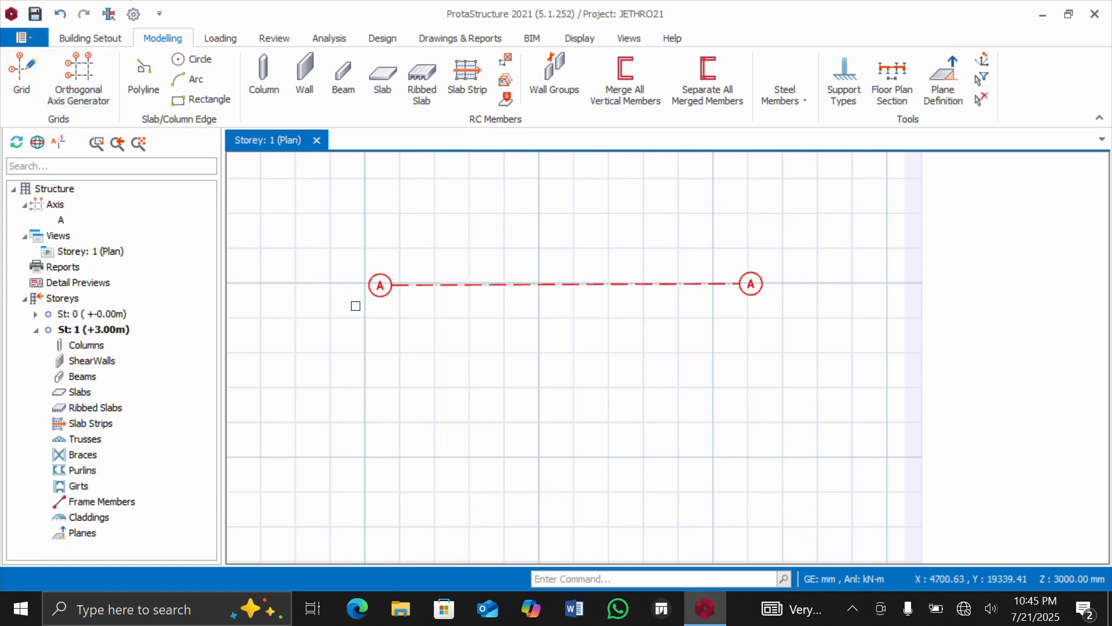
{"action": "mouse_move", "coordinate": [381, 290]}
{"action": "left_click", "coordinate": [405, 285]}
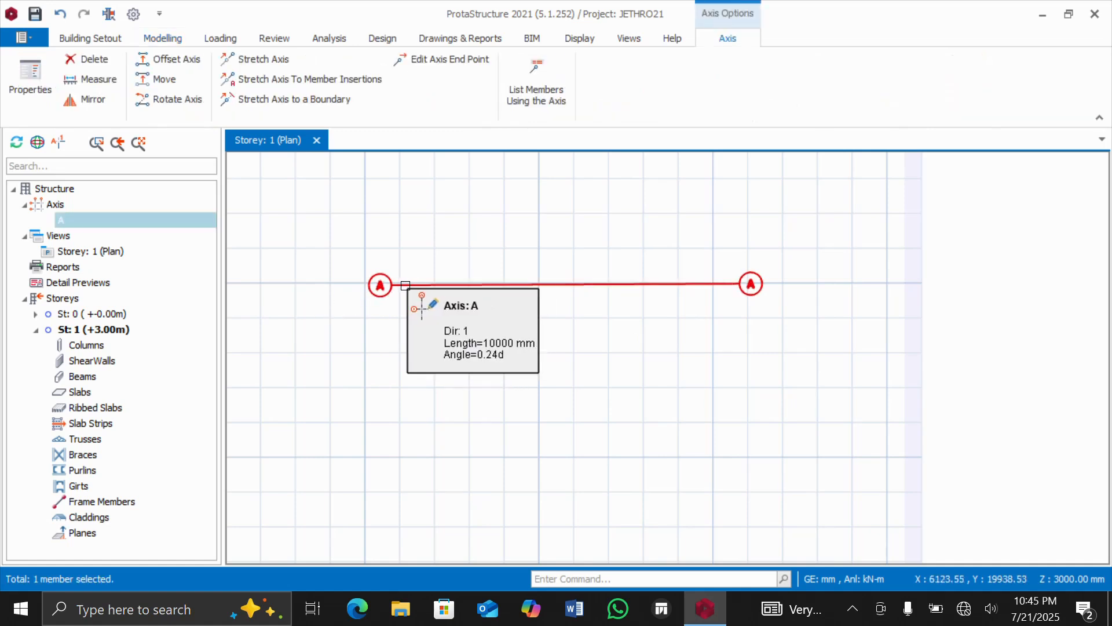
{"action": "key", "text": "Escape"}
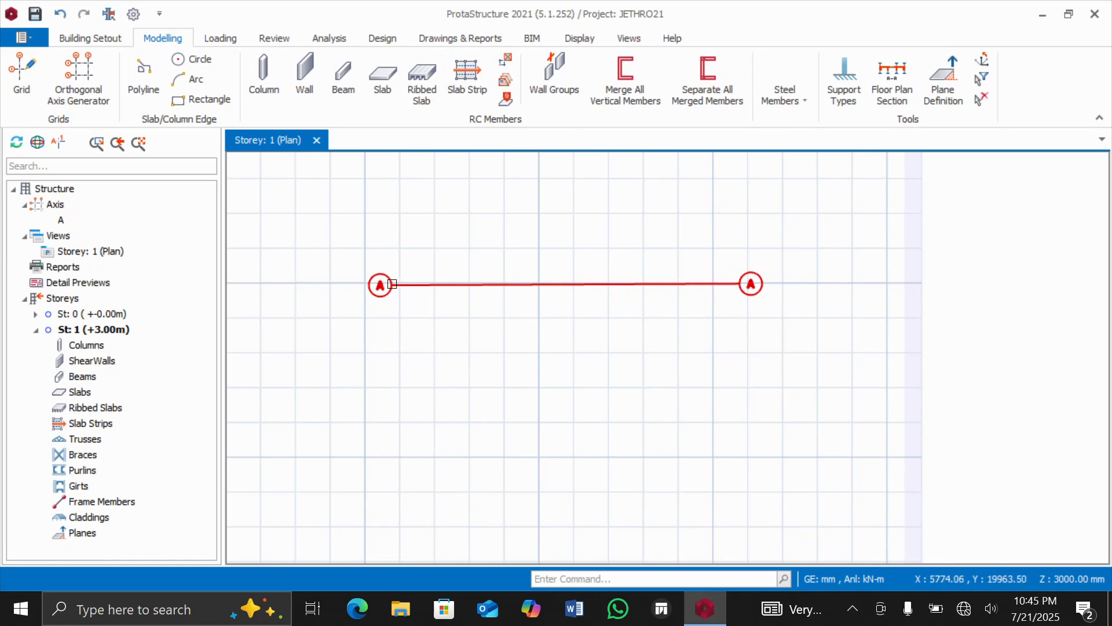
{"action": "left_click", "coordinate": [392, 284]}
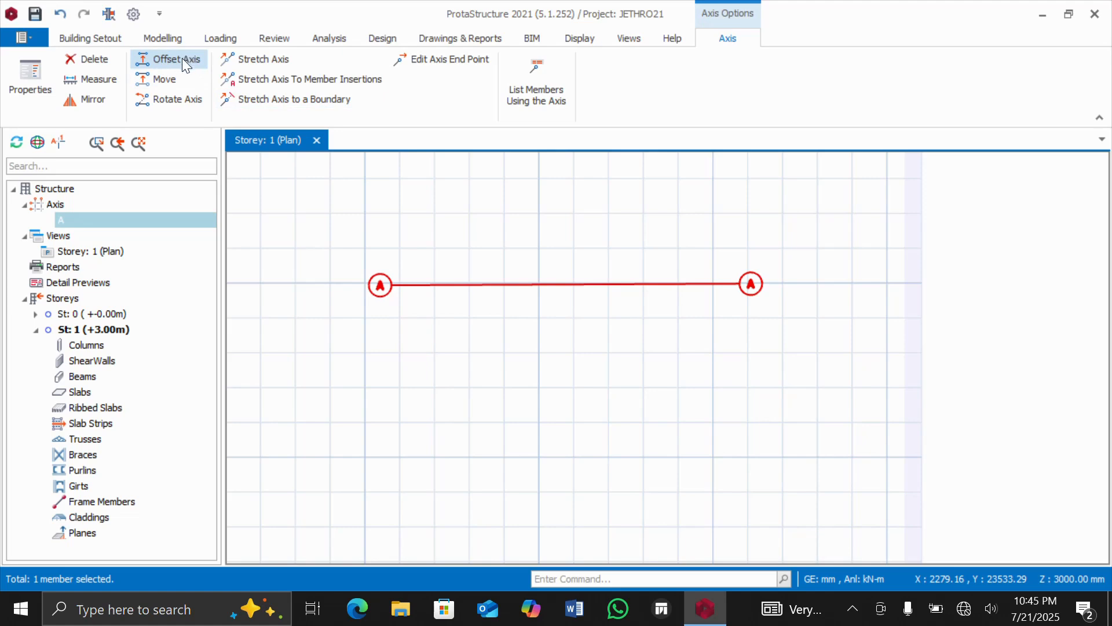
{"action": "left_click", "coordinate": [181, 58]}
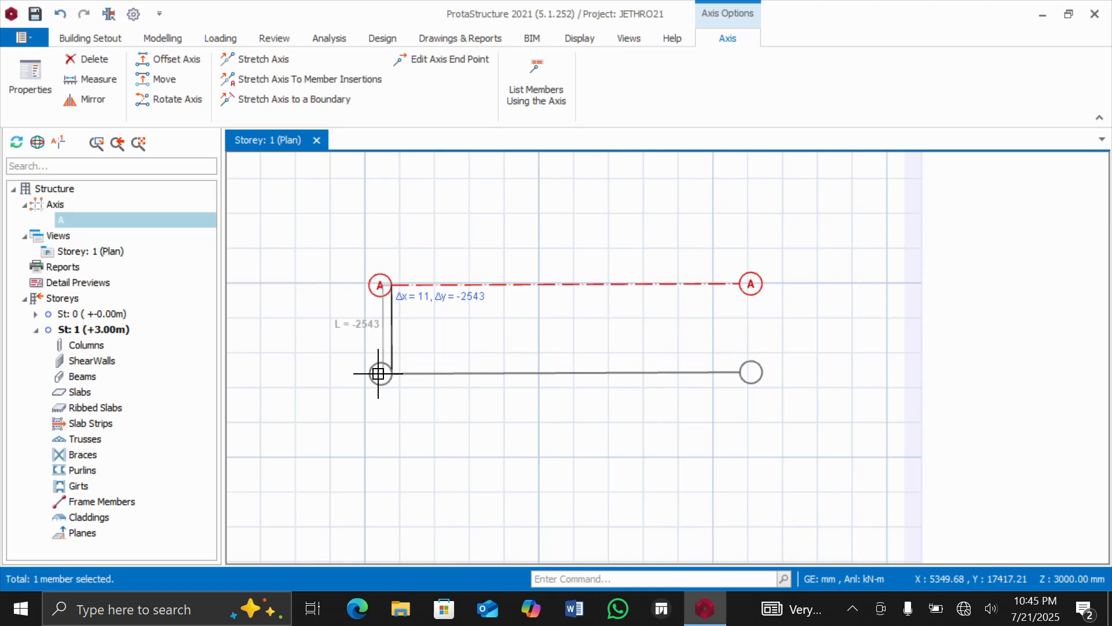
{"action": "key", "text": "Tab"}
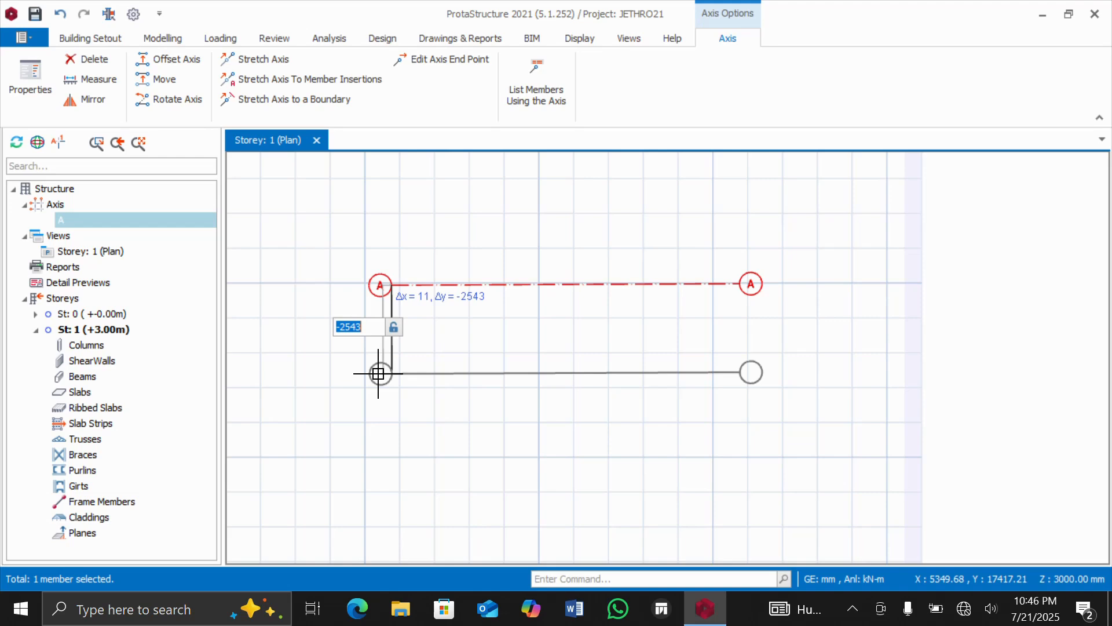
{"action": "type", "text": "-5000"}
{"action": "key", "text": "Return"}
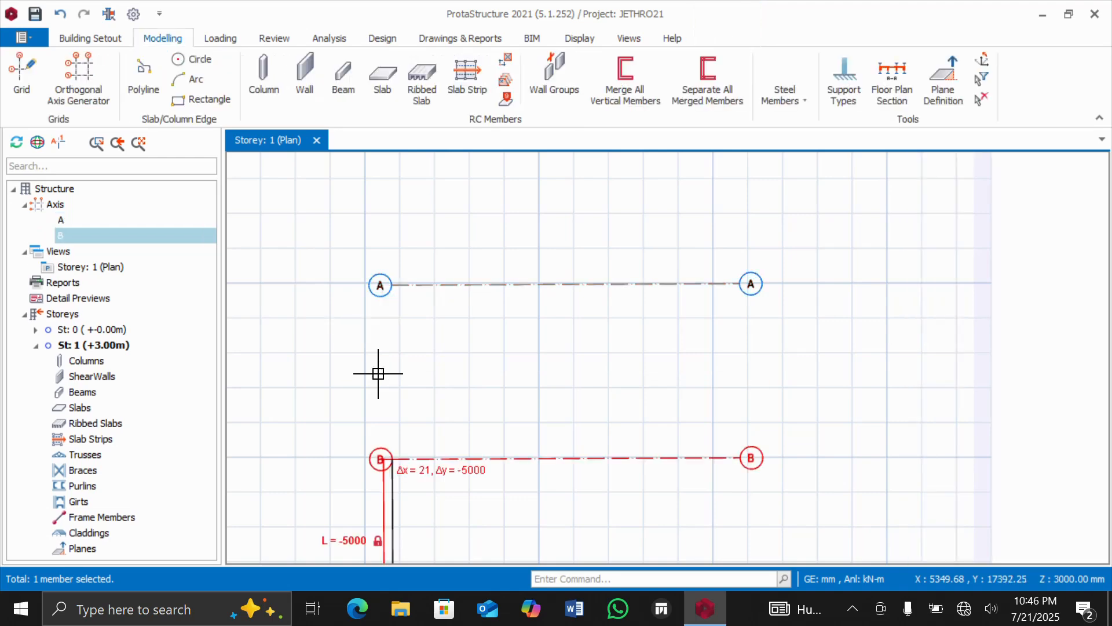
{"action": "key", "text": "Escape"}
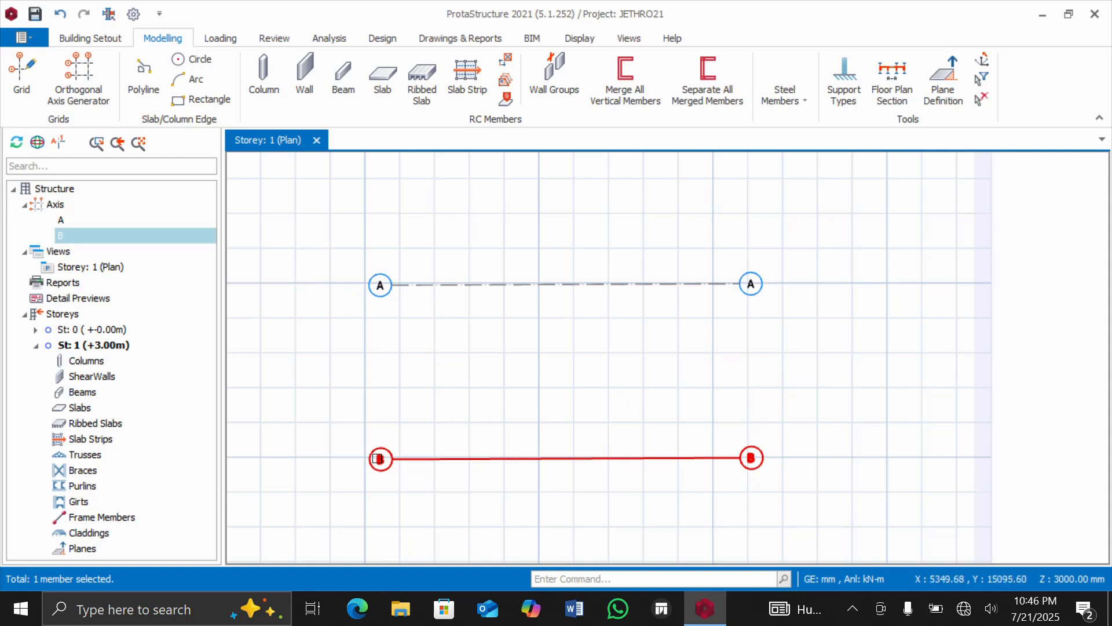
{"action": "mouse_move", "coordinate": [379, 473]}
Insert a straight, nearly vertical grid axis 6000 mm long, crossing axis A near its start and running down towards axis B.
{"action": "left_click", "coordinate": [18, 69]}
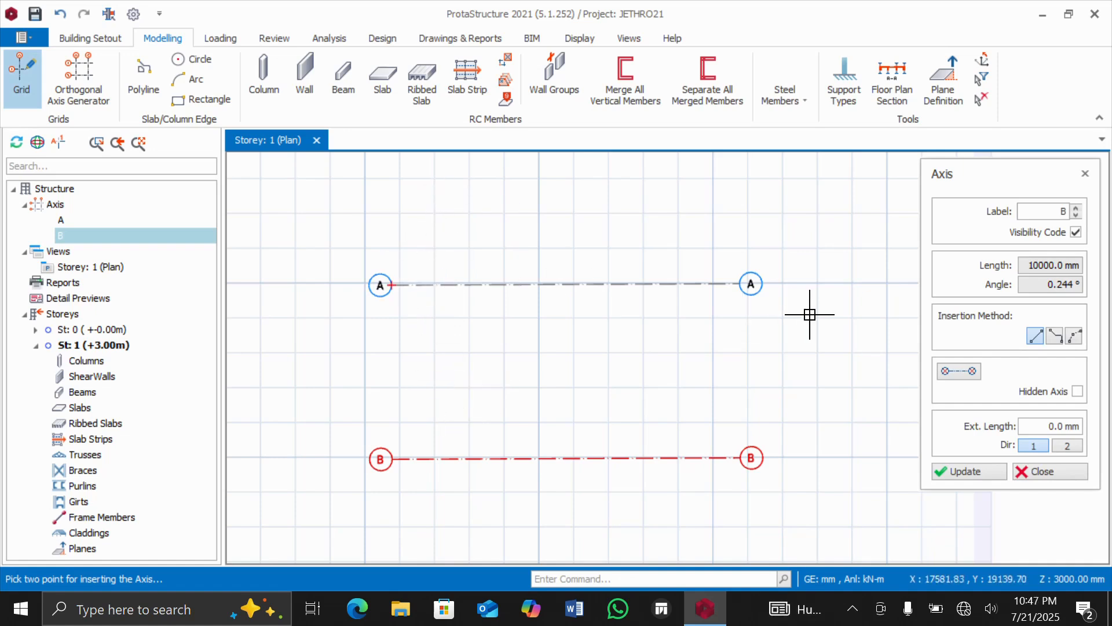
{"action": "left_click", "coordinate": [965, 471]}
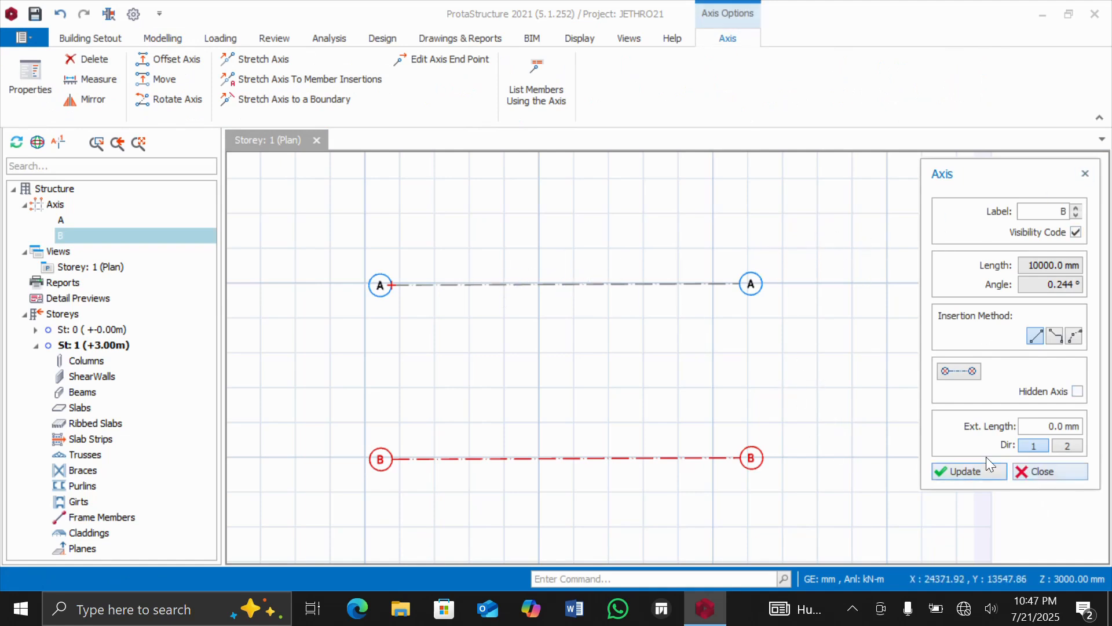
{"action": "left_click", "coordinate": [437, 231]}
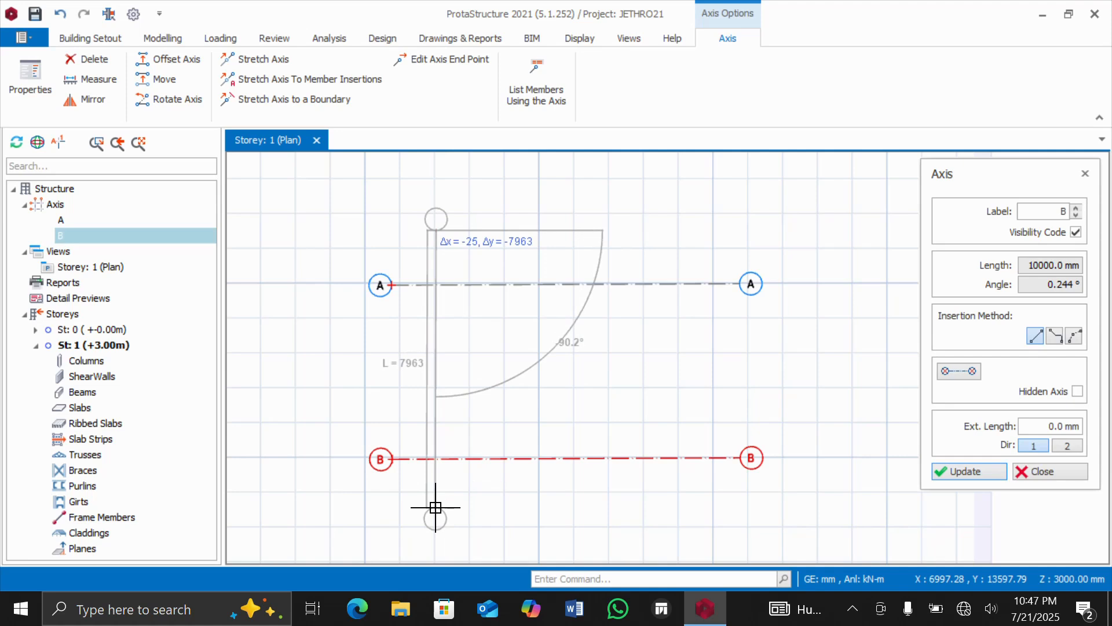
{"action": "key", "text": "Tab"}
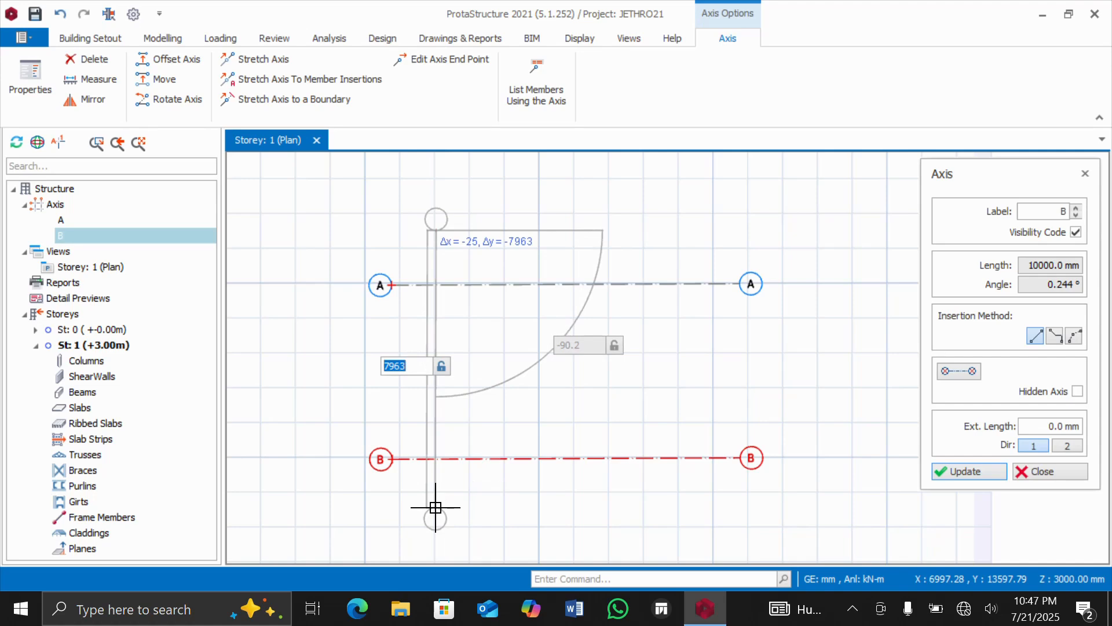
{"action": "type", "text": "6000"}
{"action": "key", "text": "Return"}
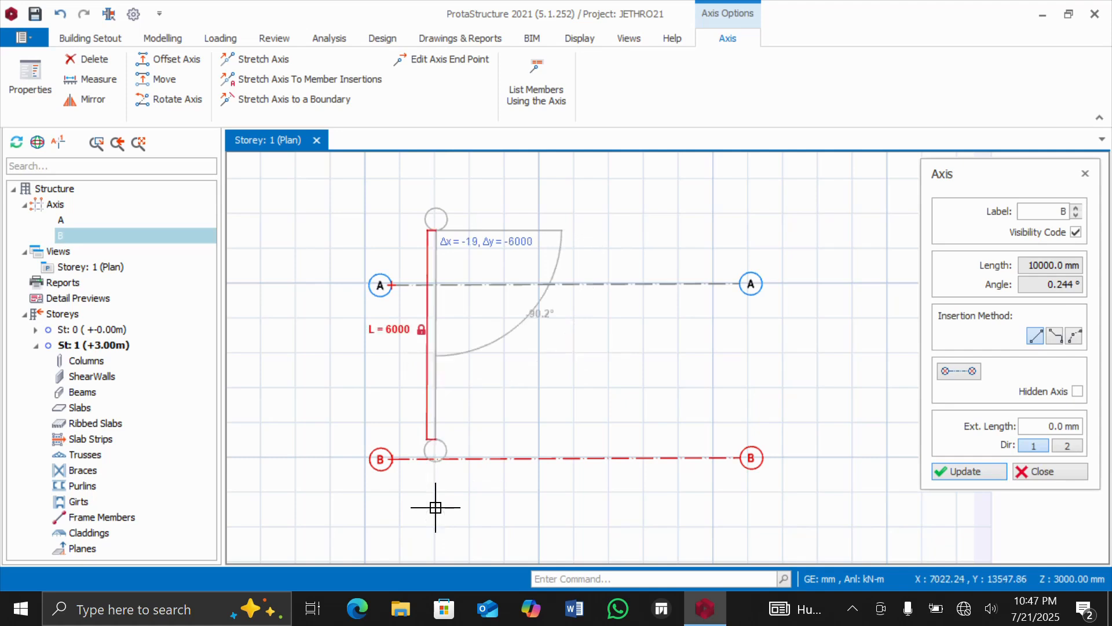
{"action": "left_click", "coordinate": [435, 507]}
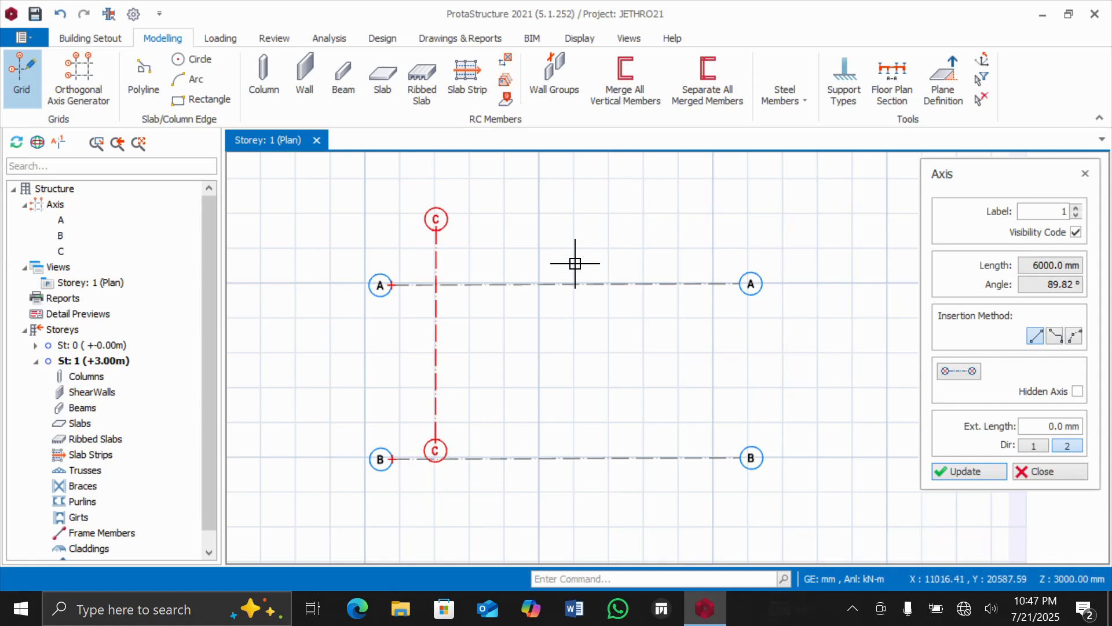
Stretch the lower end of axis C beyond axis B to a total length of about 8230 mm.
{"action": "scroll", "coordinate": [567, 262], "scroll_direction": "down", "scroll_amount": 1}
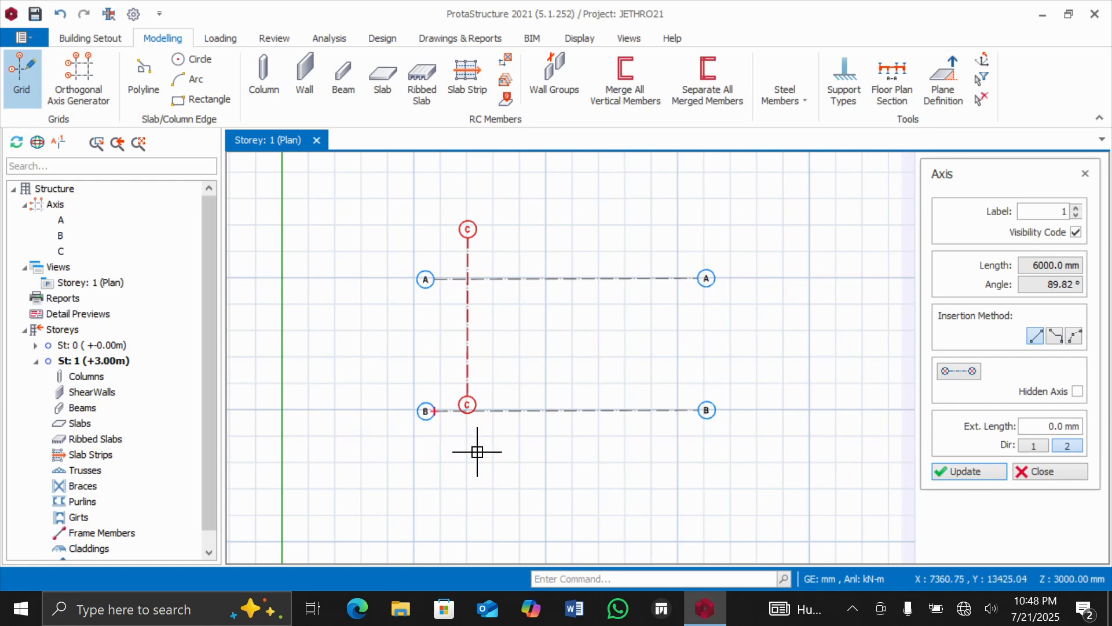
{"action": "scroll", "coordinate": [477, 451], "scroll_direction": "up", "scroll_amount": 1}
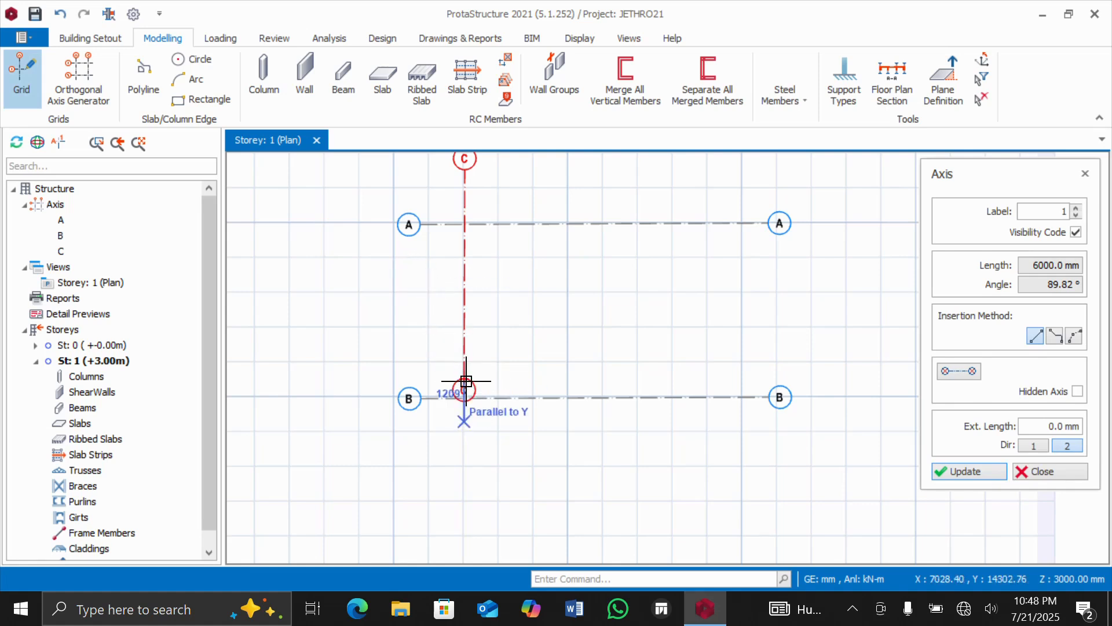
{"action": "left_click", "coordinate": [462, 359]}
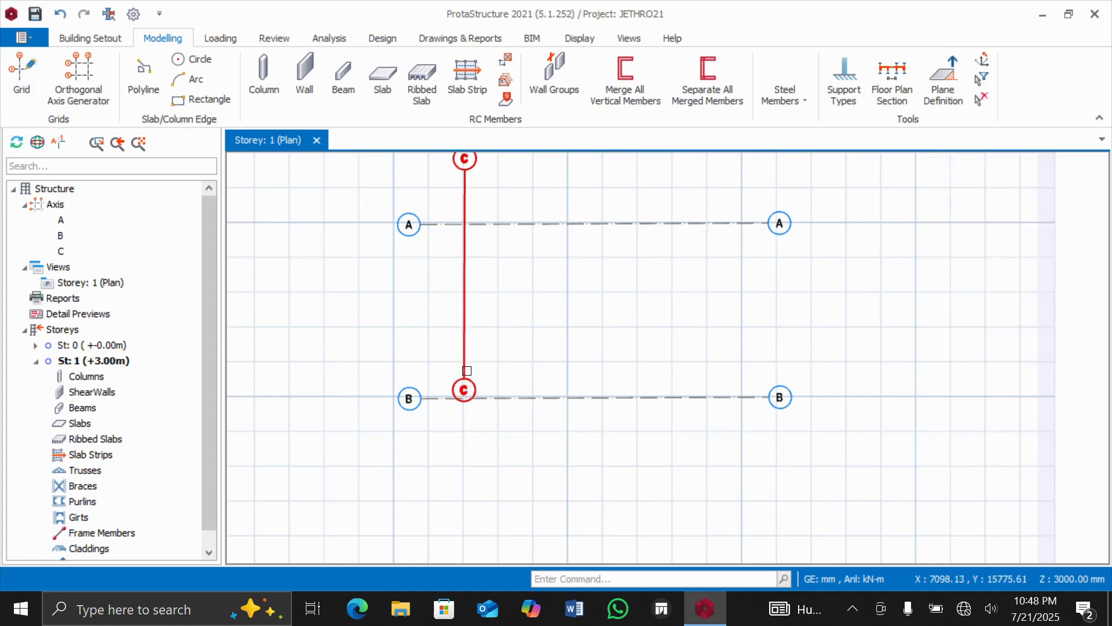
{"action": "left_click", "coordinate": [464, 382]}
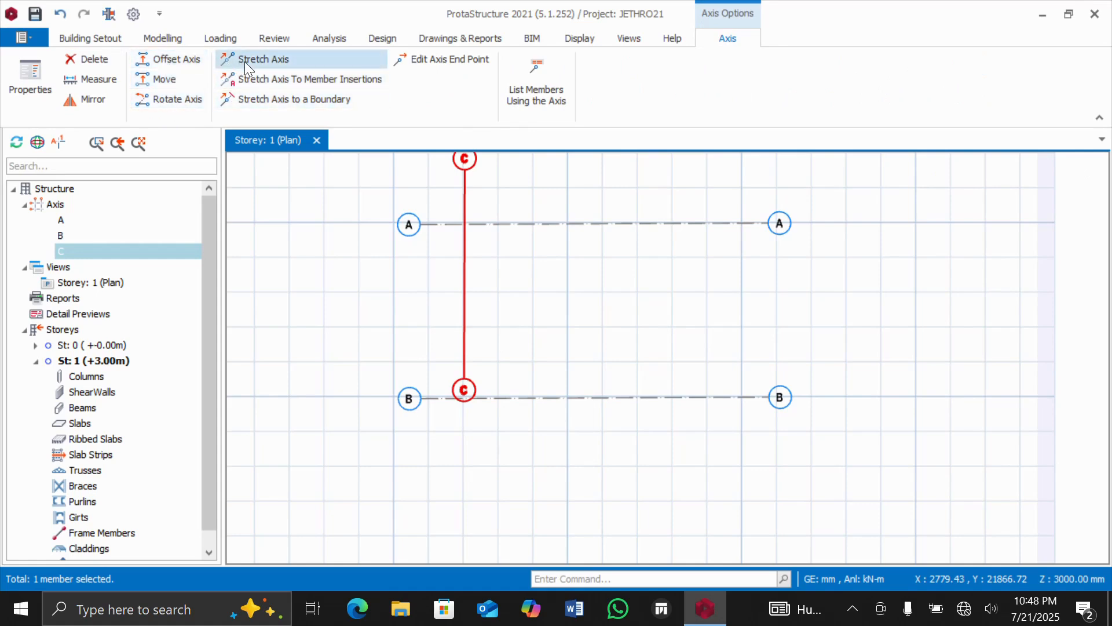
{"action": "left_click", "coordinate": [278, 57]}
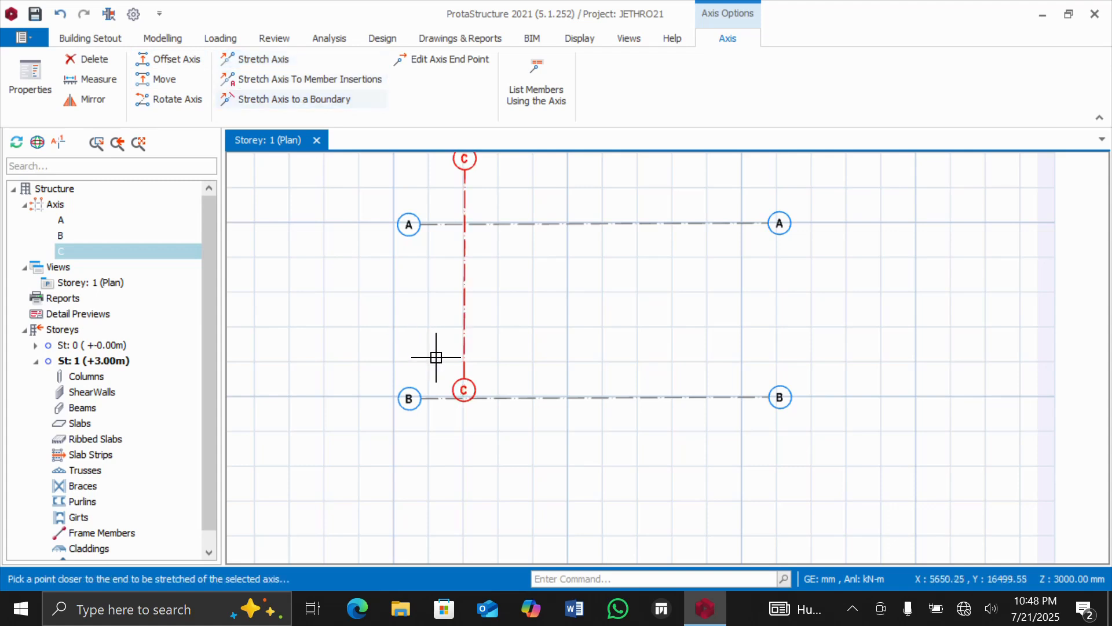
{"action": "left_click", "coordinate": [466, 380]}
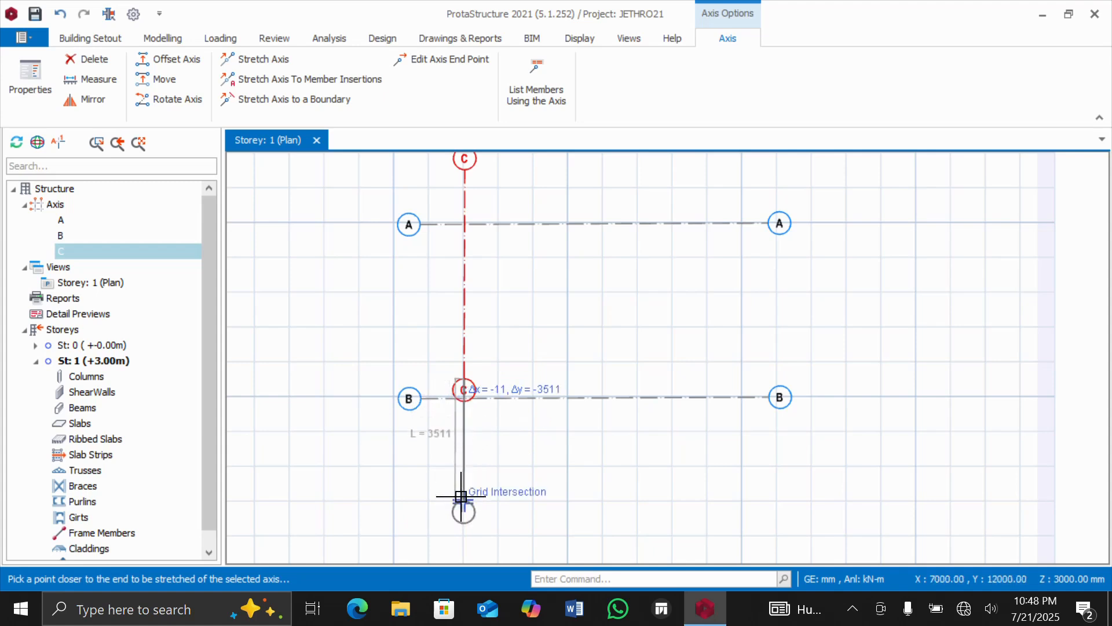
{"action": "left_click", "coordinate": [463, 456]}
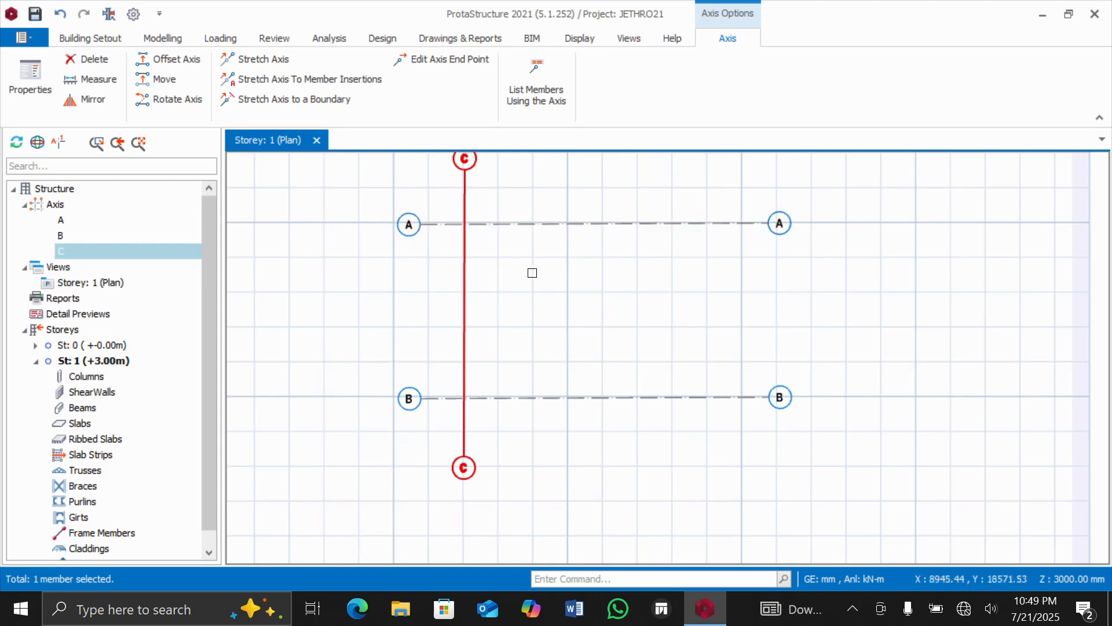
Offset axis C by 5000 mm towards the far end of axis A to add a parallel vertical grid axis.
{"action": "mouse_move", "coordinate": [466, 170]}
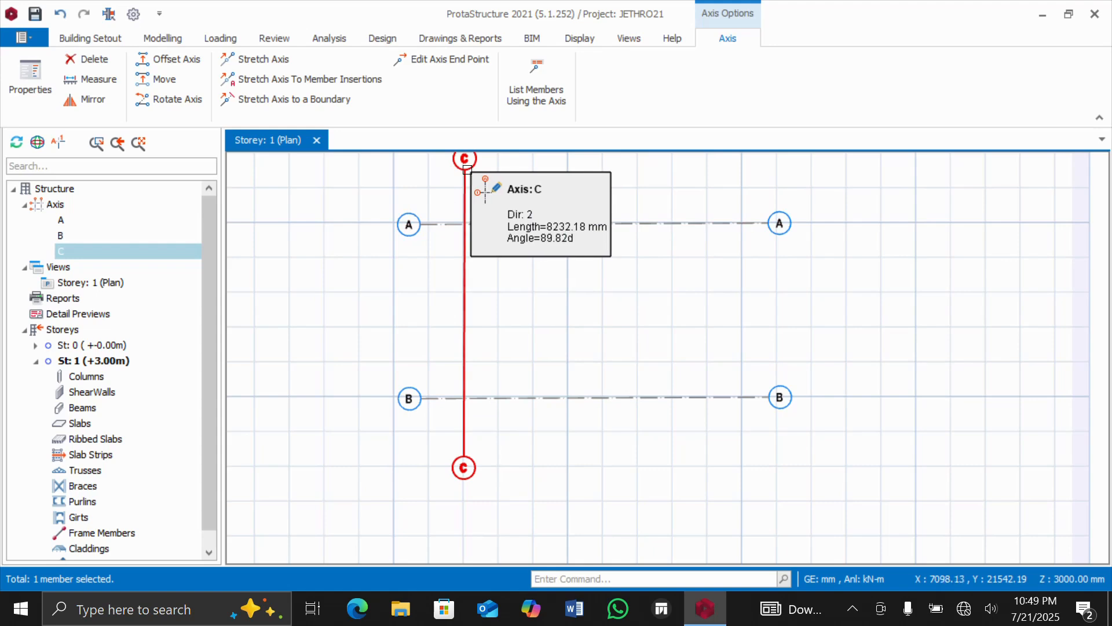
{"action": "left_click", "coordinate": [467, 170]}
{"action": "left_click", "coordinate": [465, 170]}
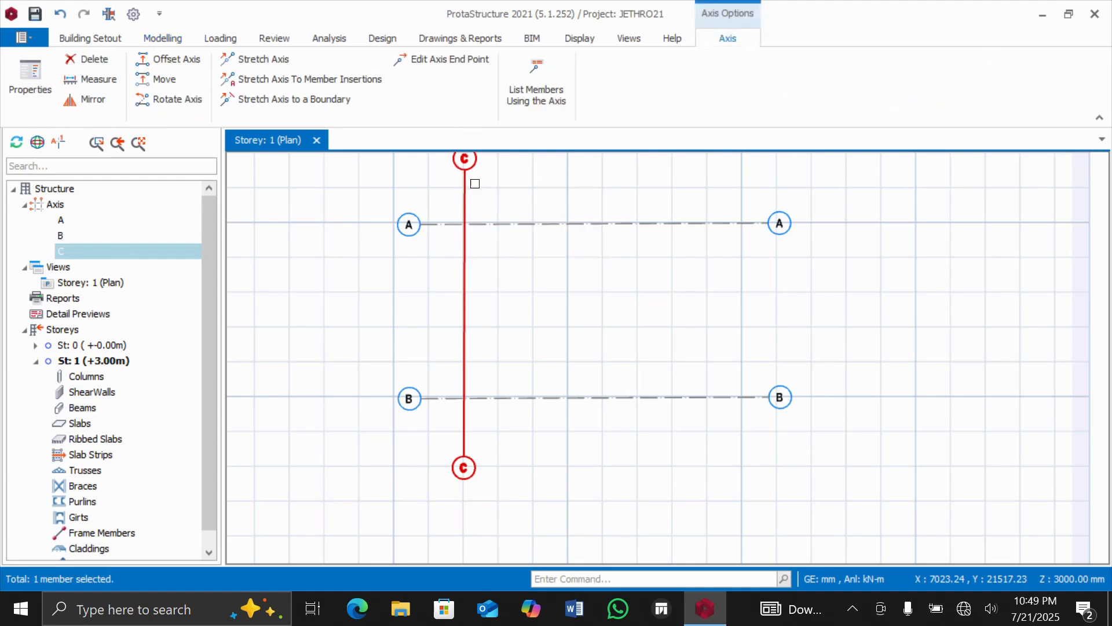
{"action": "mouse_move", "coordinate": [475, 173]}
{"action": "left_click", "coordinate": [191, 60]}
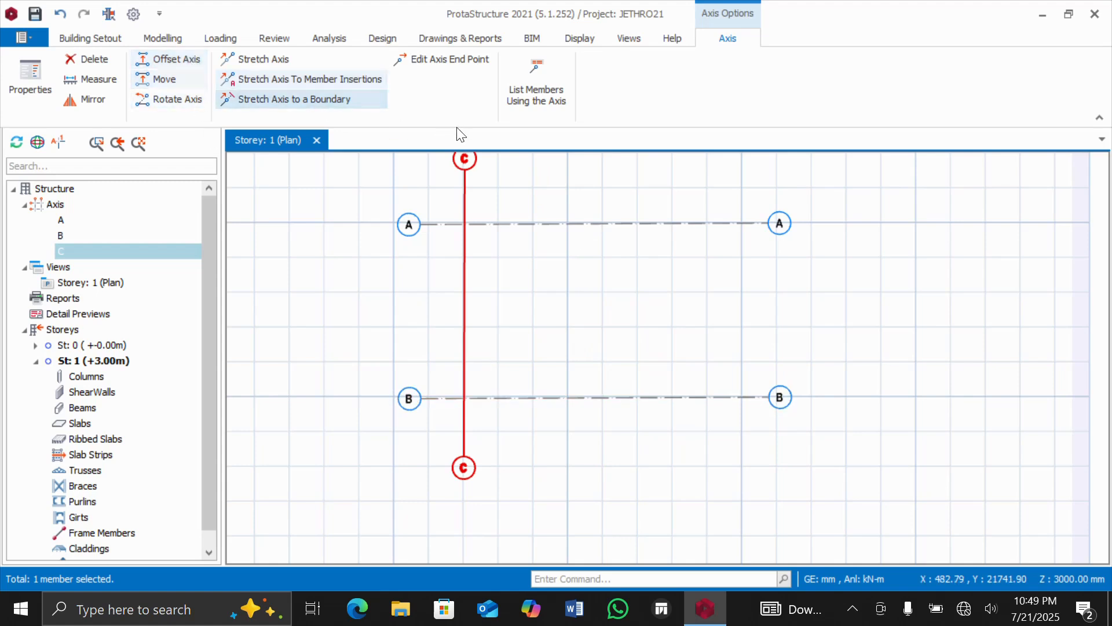
{"action": "left_click", "coordinate": [464, 171]}
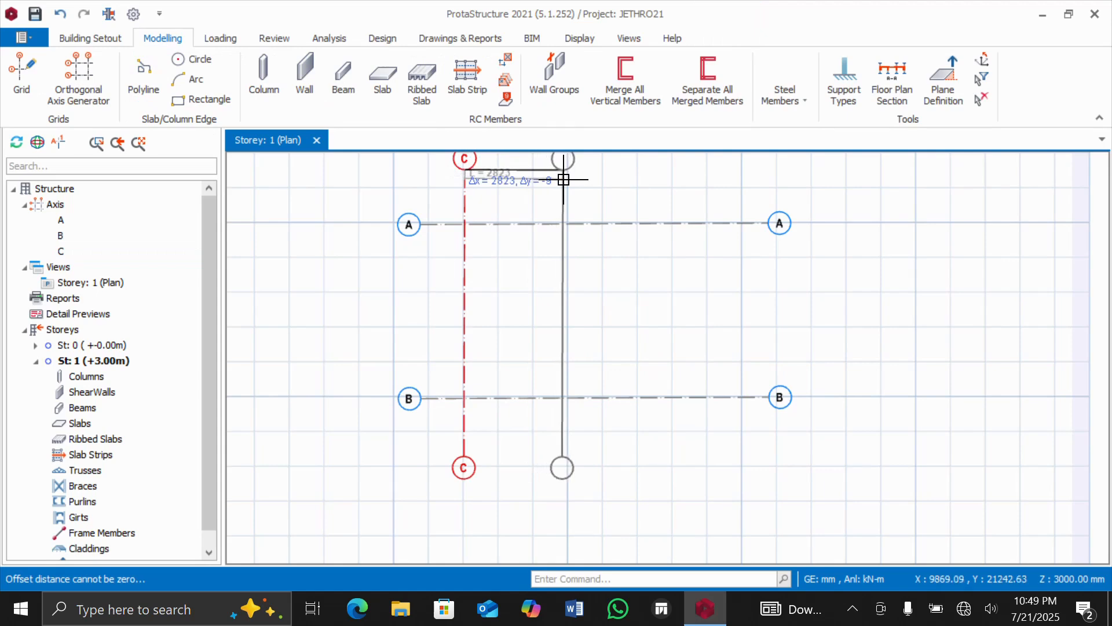
{"action": "key", "text": "Tab"}
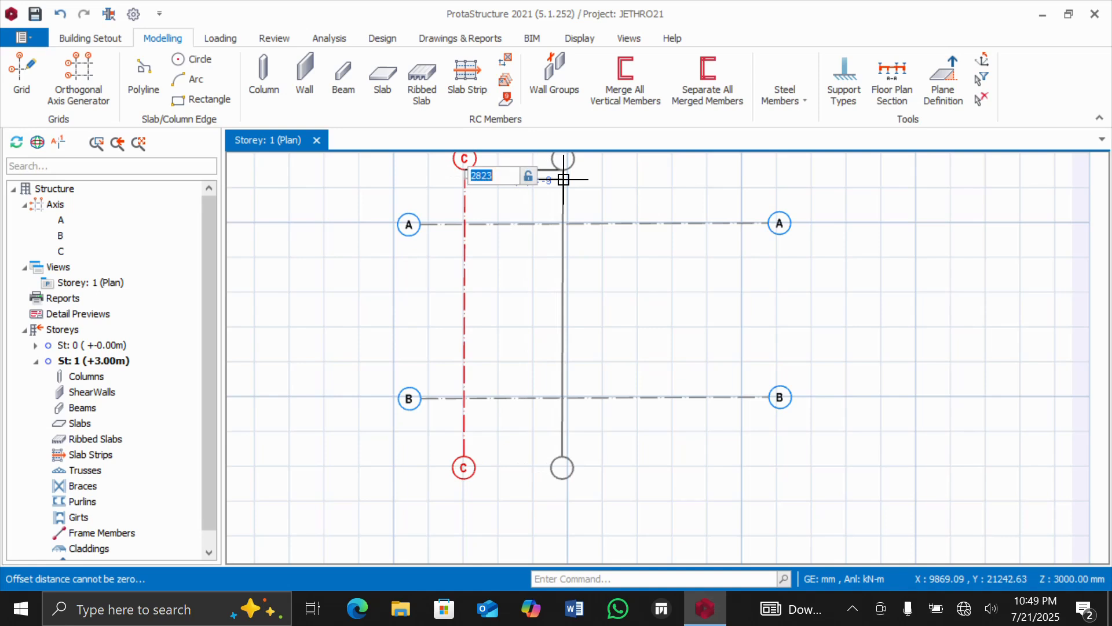
{"action": "type", "text": "5000"}
{"action": "key", "text": "Return"}
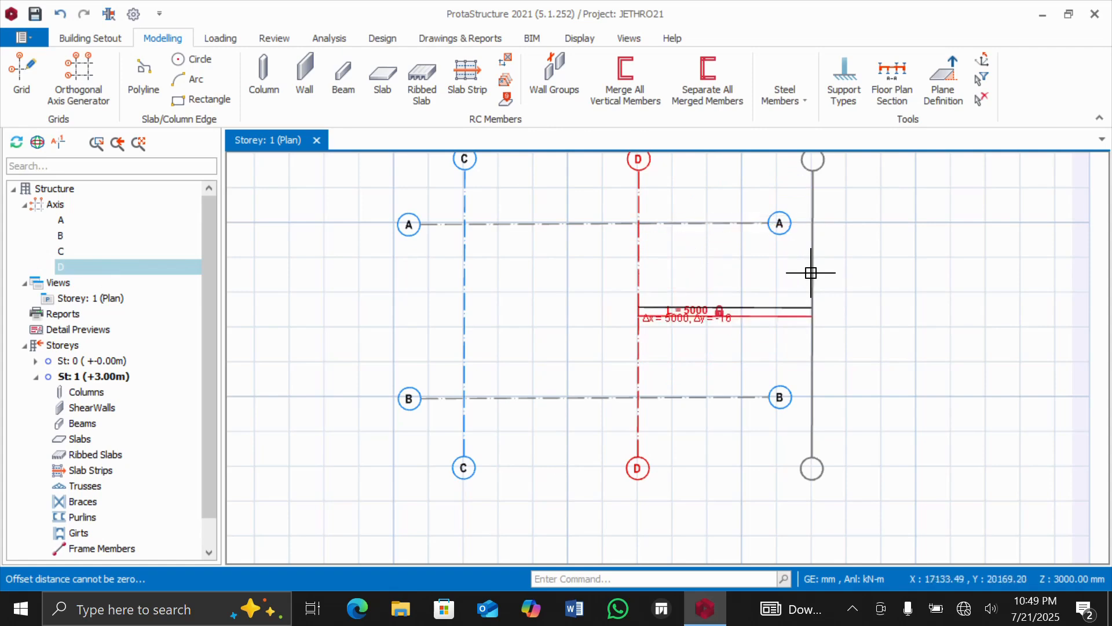
{"action": "key", "text": "Escape"}
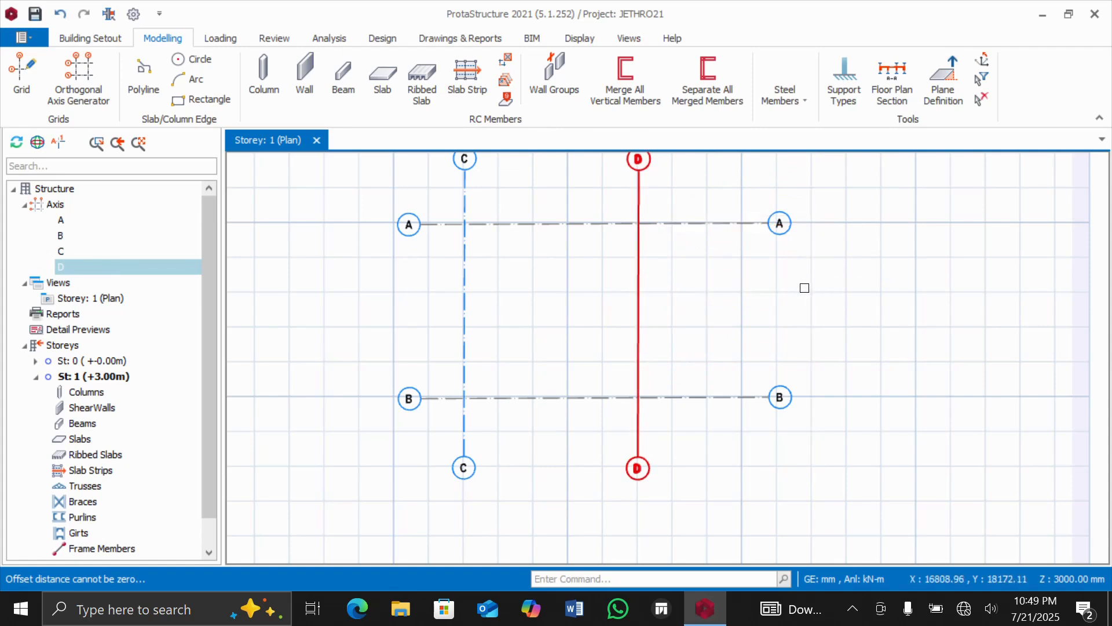
{"action": "key", "text": "Escape"}
{"action": "scroll", "coordinate": [482, 216], "scroll_direction": "down", "scroll_amount": 2}
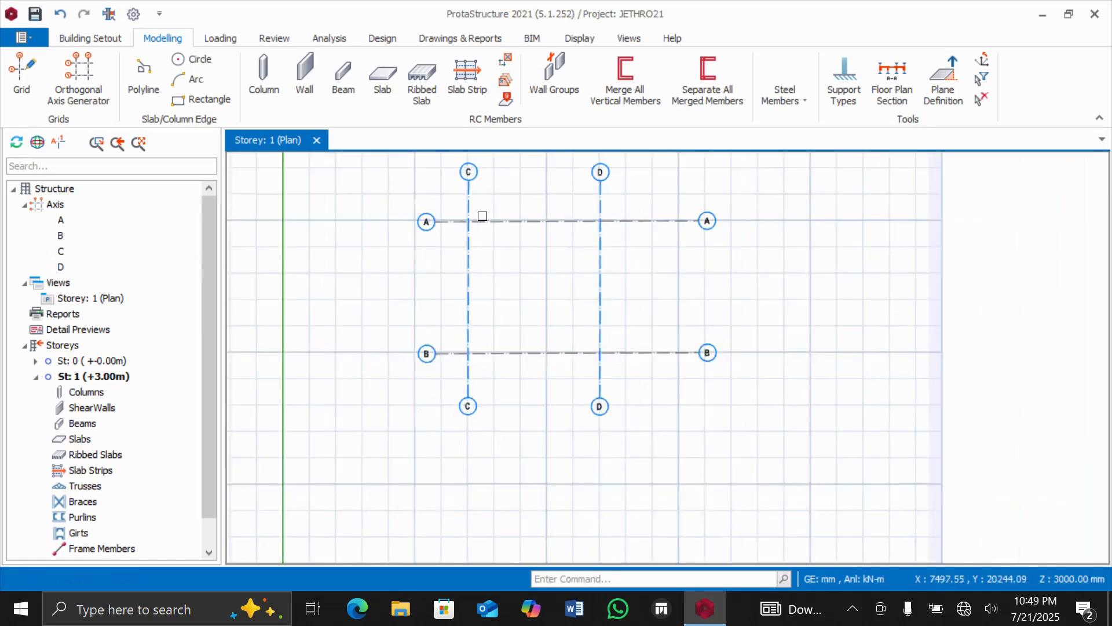
{"action": "scroll", "coordinate": [482, 217], "scroll_direction": "down", "scroll_amount": 1}
{"action": "scroll", "coordinate": [504, 169], "scroll_direction": "up", "scroll_amount": 1}
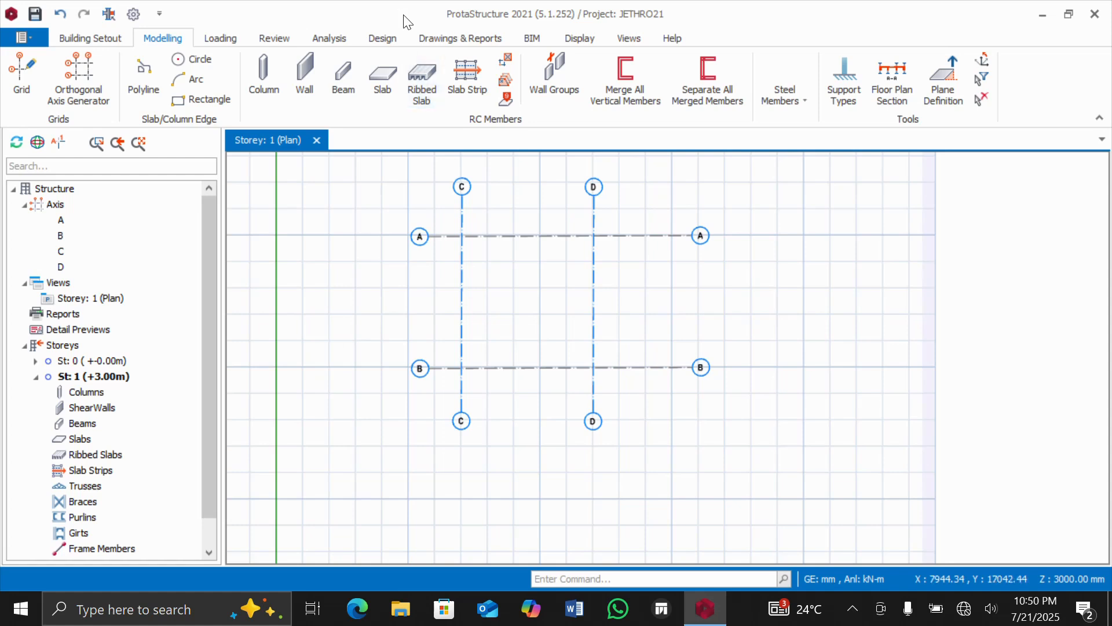
{"action": "left_click", "coordinate": [78, 72]}
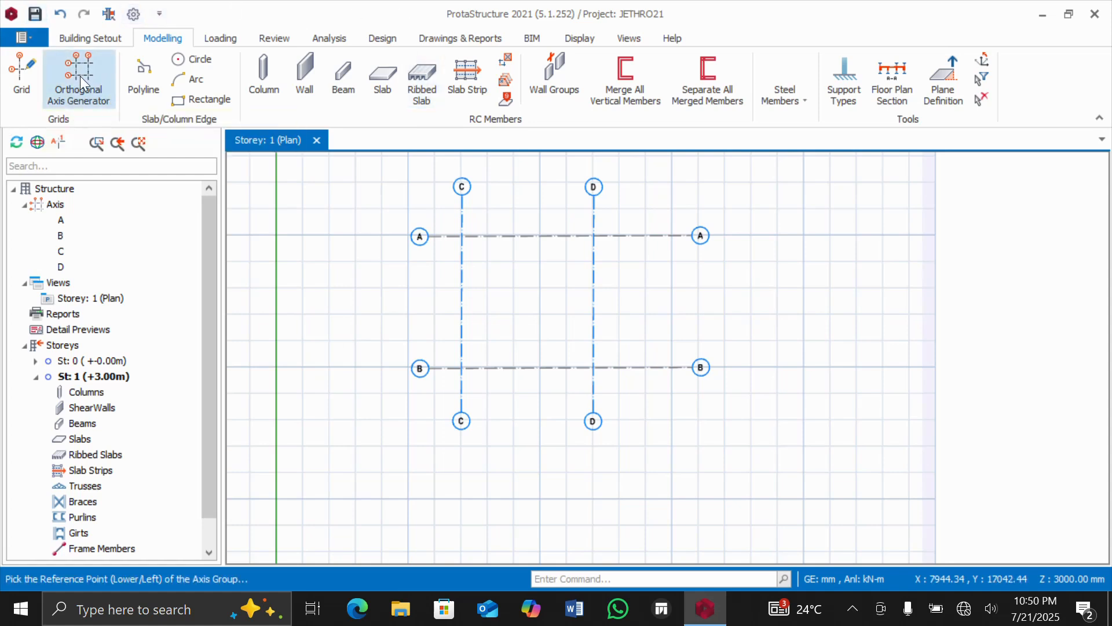
{"action": "left_click", "coordinate": [523, 293]}
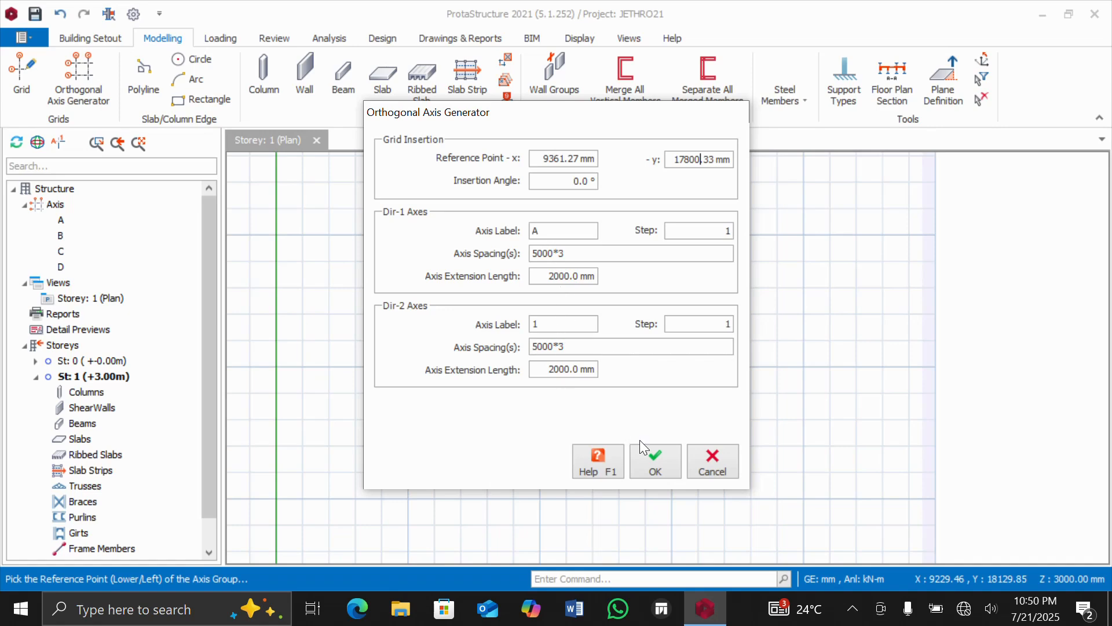
{"action": "left_click", "coordinate": [714, 466]}
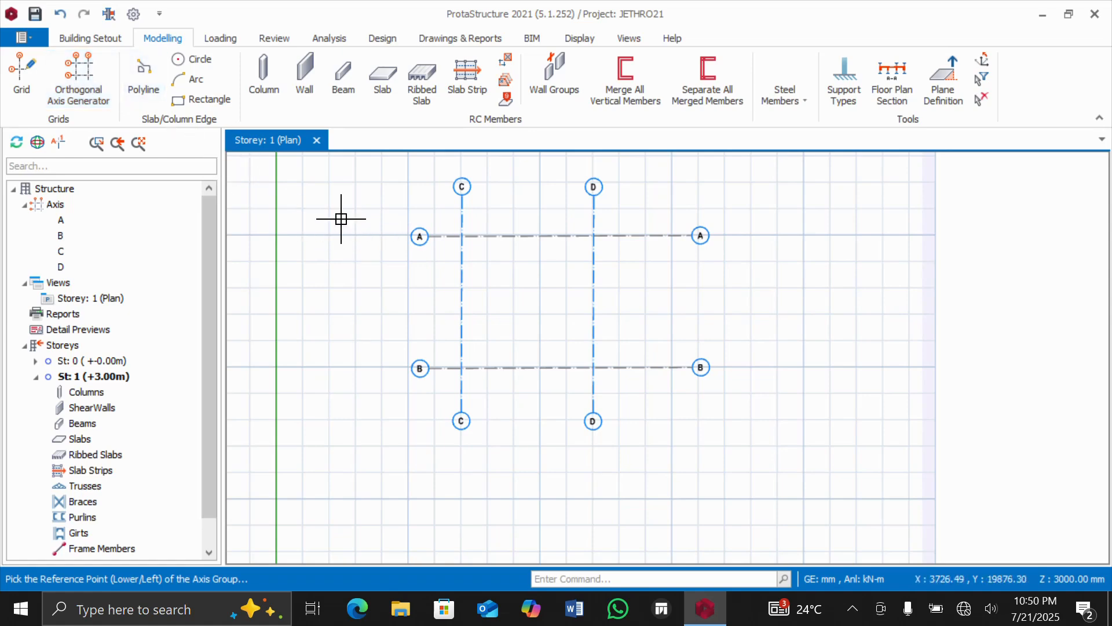
Undo all the individually drawn, stretched and offset axes until the storey 1 plan has no grid axes.
{"action": "key", "text": "ctrl+z"}
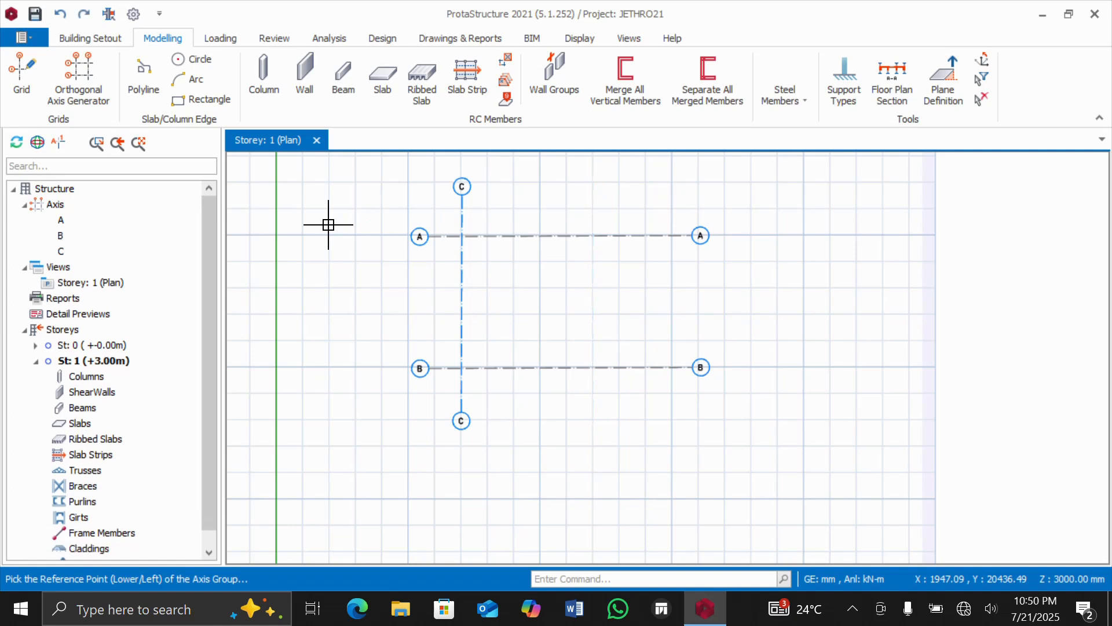
{"action": "key", "text": "ctrl+z"}
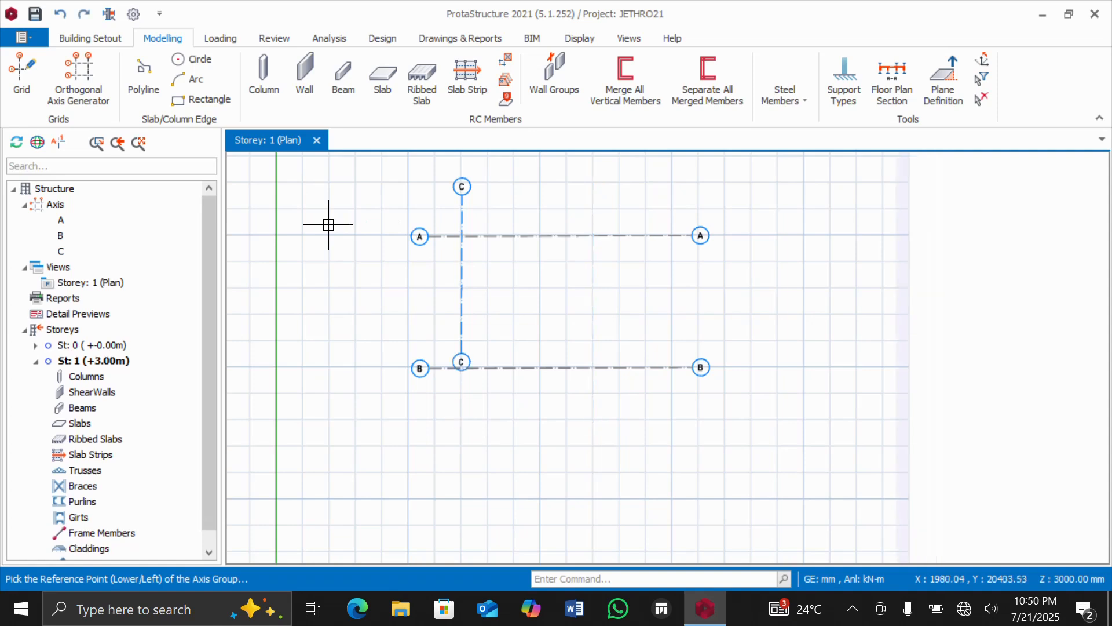
{"action": "key", "text": "ctrl+z"}
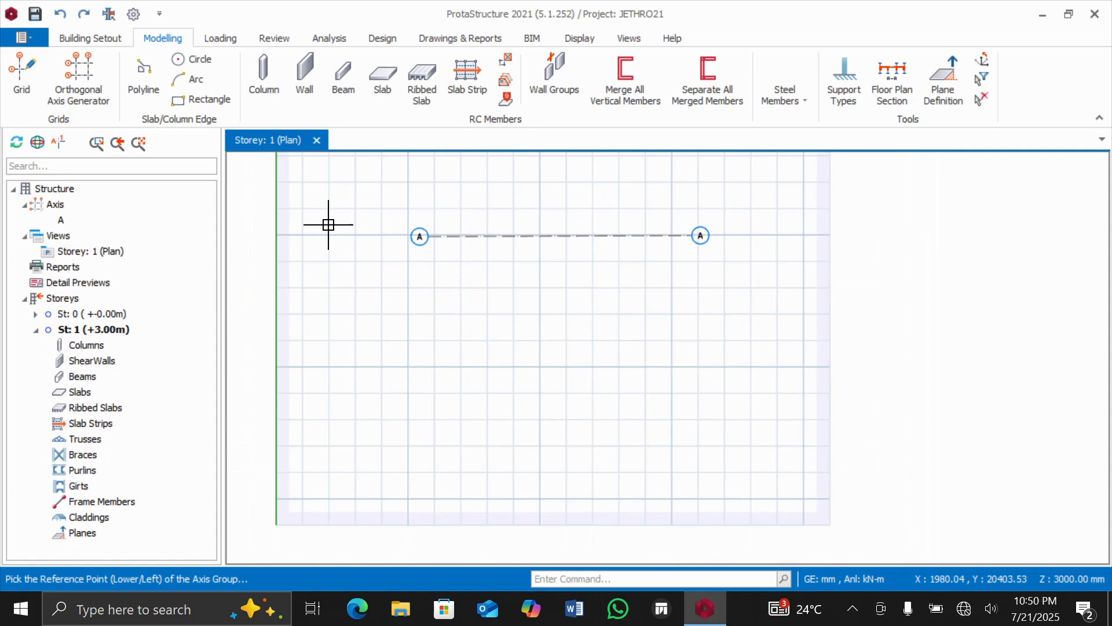
{"action": "key", "text": "ctrl+z"}
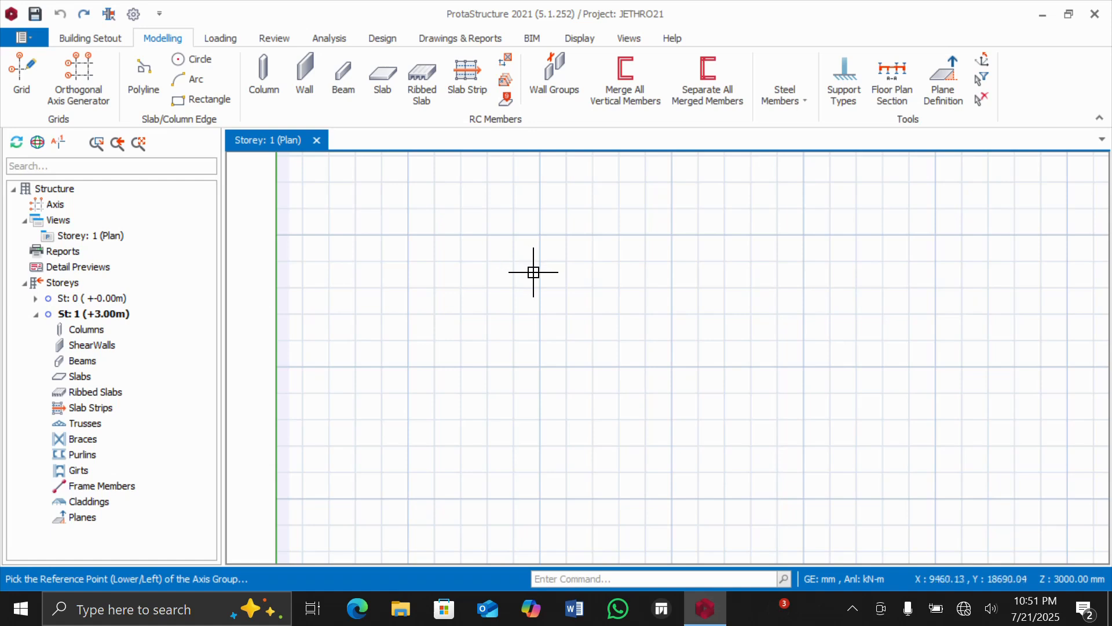
Generate an orthogonal grid in the empty storey 1 plan with 5000*3 spacing in both directions, axes A to D and 1 to 4.
{"action": "left_click", "coordinate": [562, 305]}
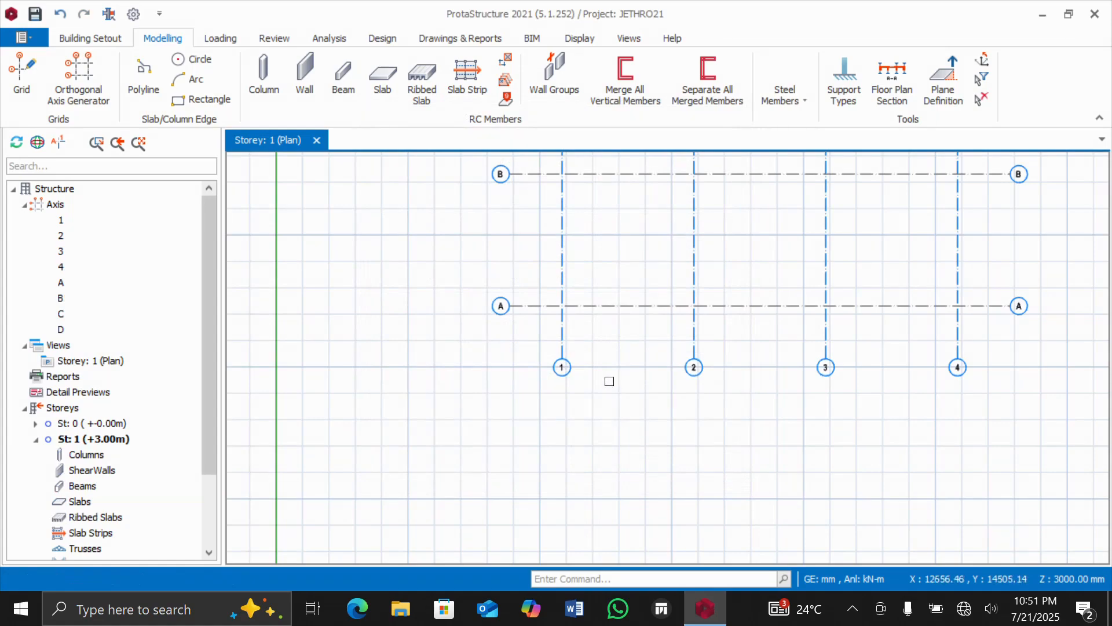
{"action": "scroll", "coordinate": [638, 343], "scroll_direction": "down", "scroll_amount": 3}
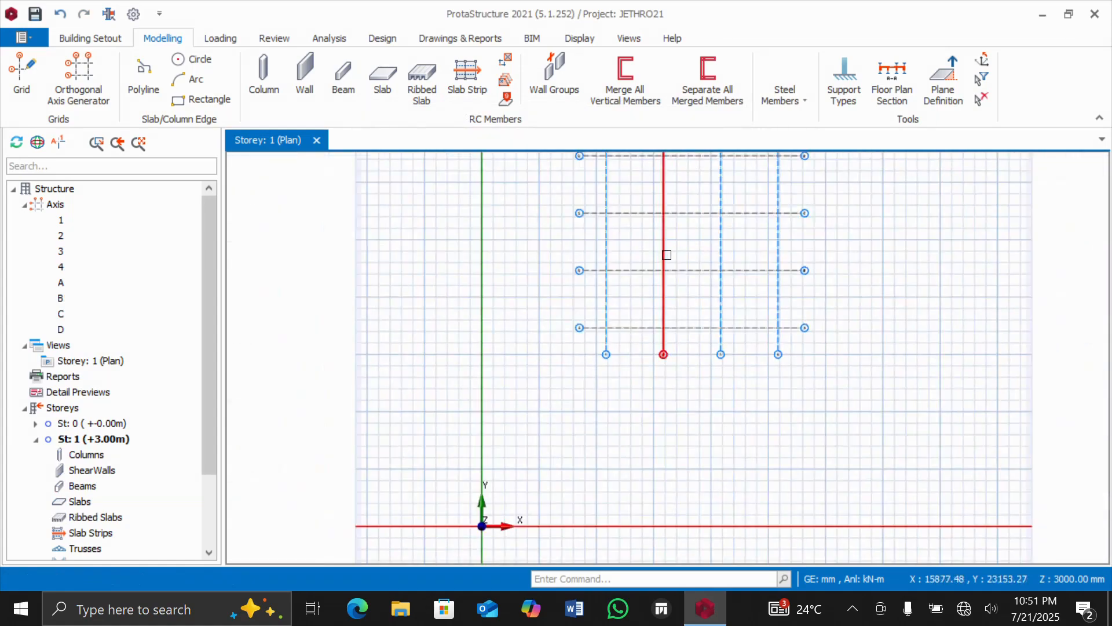
{"action": "scroll", "coordinate": [685, 227], "scroll_direction": "down", "scroll_amount": 2}
{"action": "scroll", "coordinate": [680, 187], "scroll_direction": "up", "scroll_amount": 2}
{"action": "scroll", "coordinate": [713, 228], "scroll_direction": "up", "scroll_amount": 1}
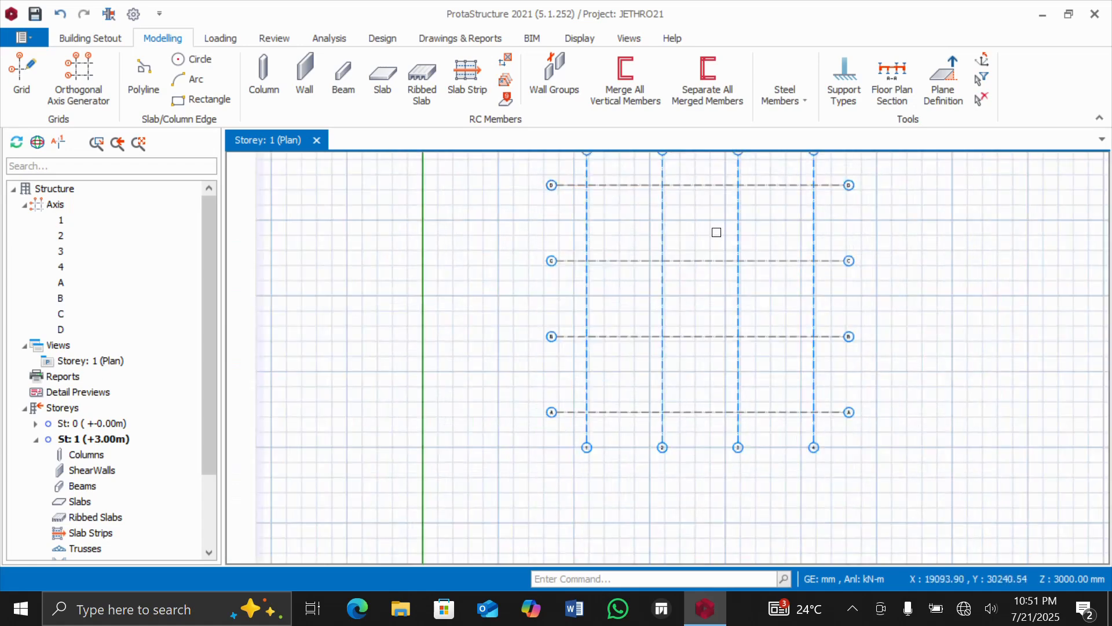
{"action": "middle_click_drag", "start_coordinate": [715, 231], "coordinate": [647, 279]}
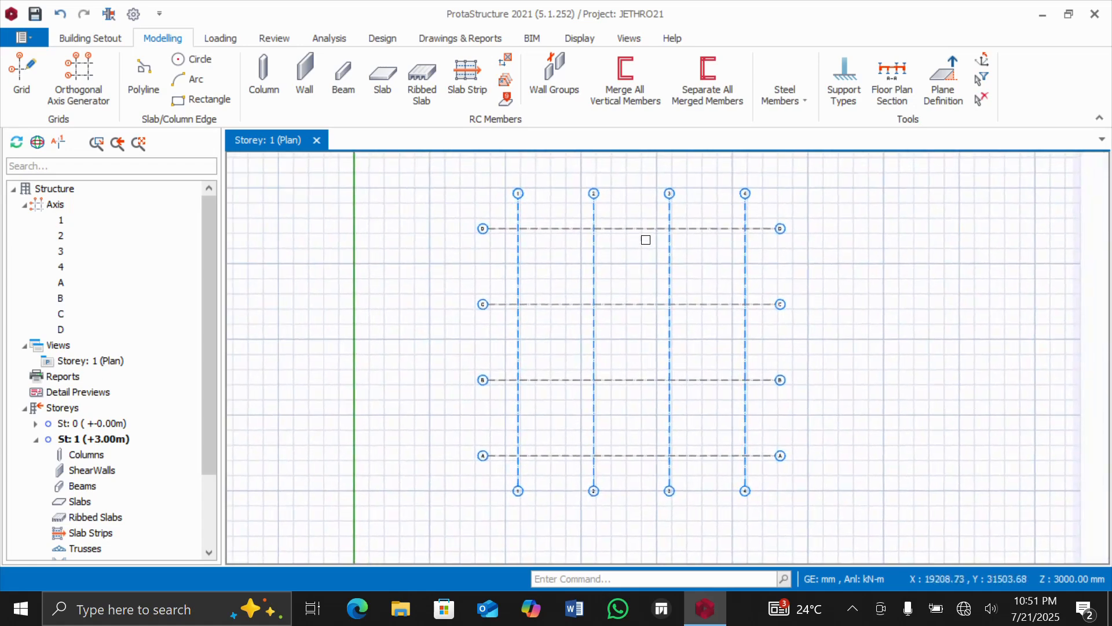